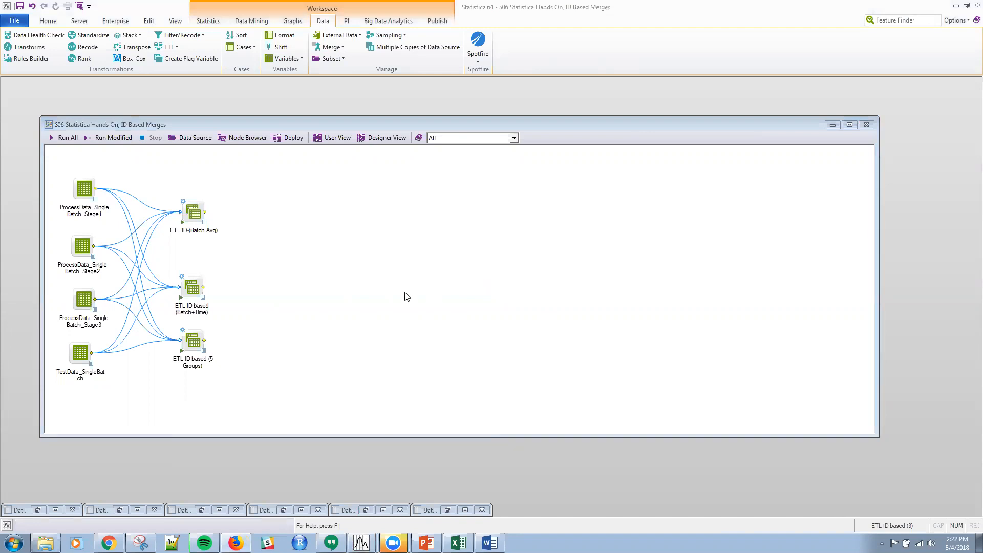
# Open the TestData_SingleBatch spreadsheet to examine its lot number and test variables, and return to the workspace
pyautogui.click(300, 123)
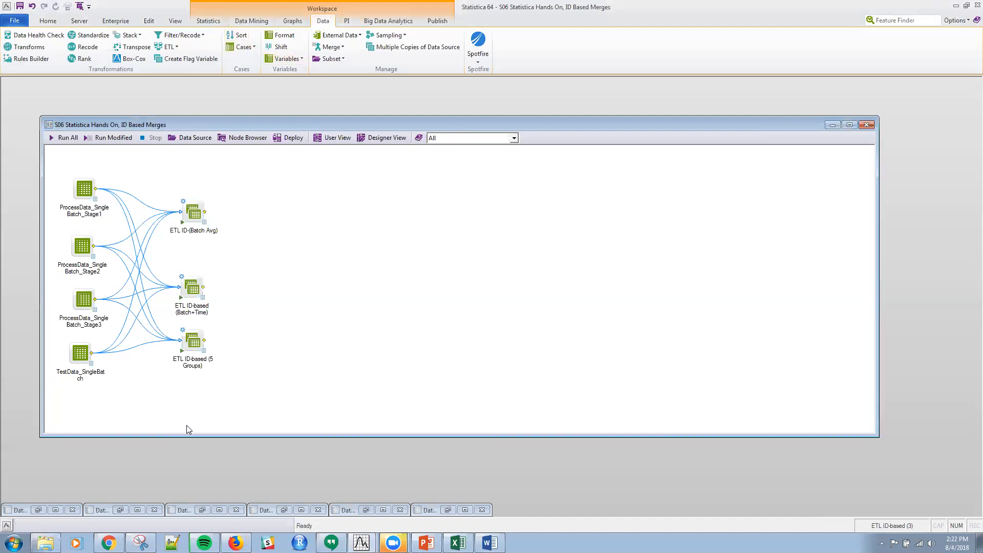
pyautogui.doubleClick(91, 368)
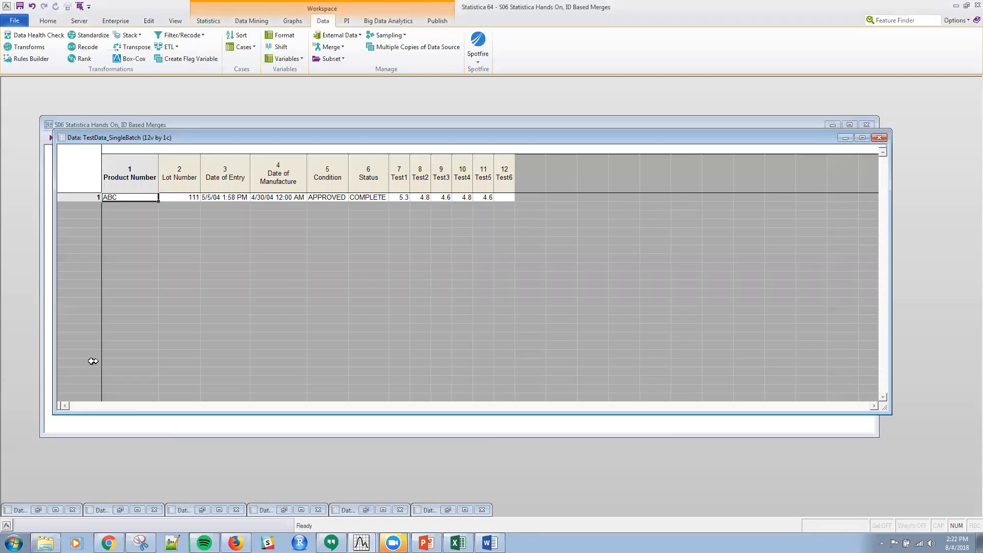
pyautogui.moveTo(399, 139); pyautogui.dragTo(469, 225)
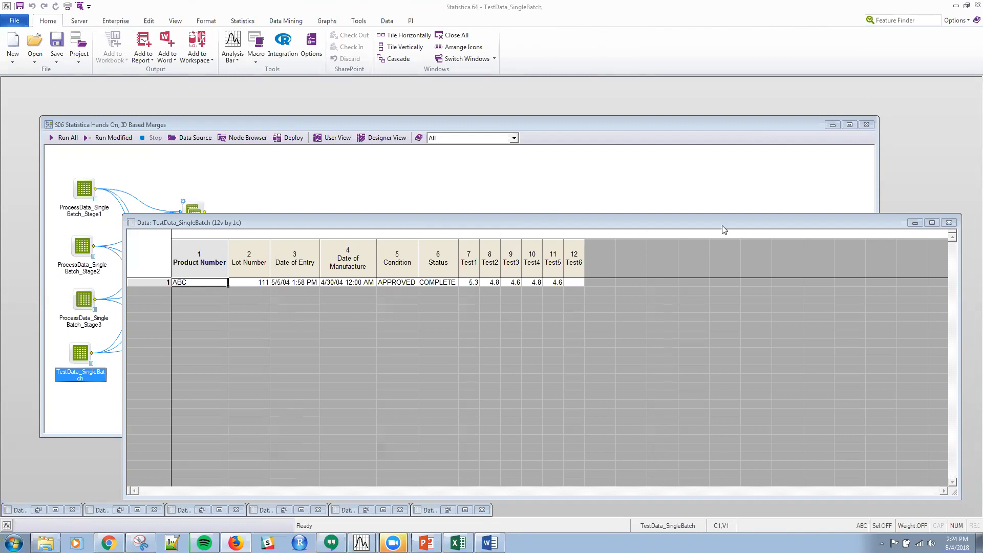
pyautogui.click(711, 182)
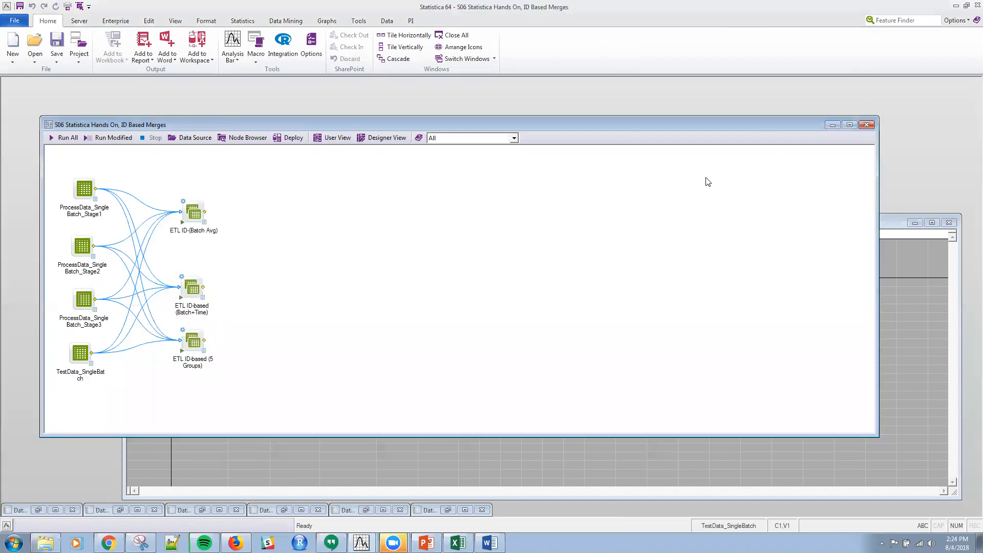
# View the ProcessData_SingleBatch_Stage3 and ProcessData_SingleBatch_Stage2 spreadsheets to compare their batch, timestamp, temperature and pressure variables
pyautogui.doubleClick(94, 314)
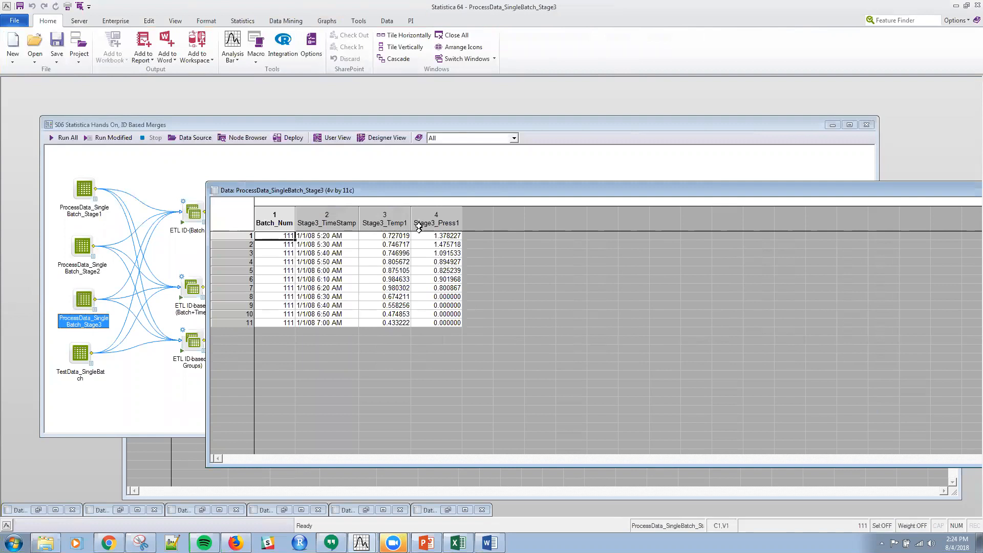
pyautogui.click(468, 176)
pyautogui.doubleClick(92, 256)
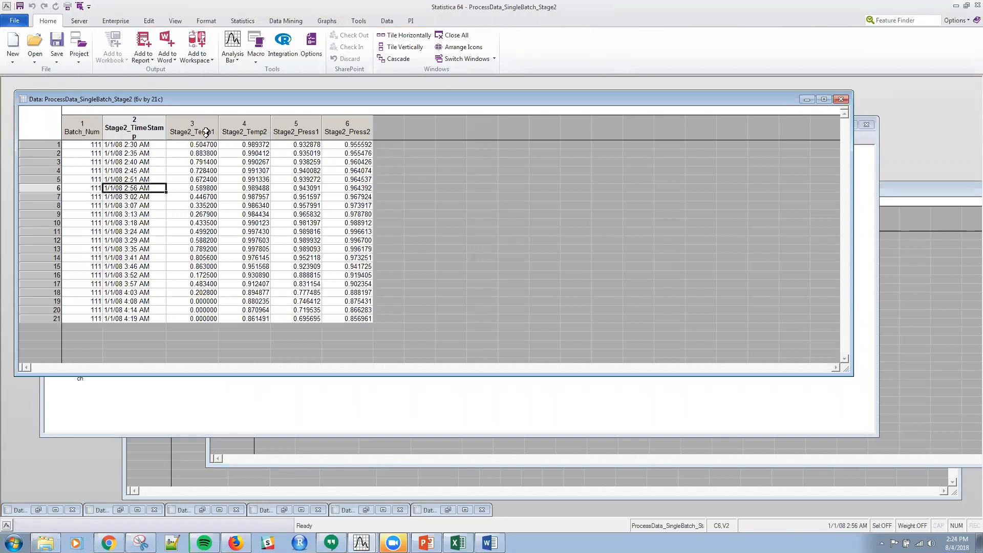
pyautogui.click(806, 99)
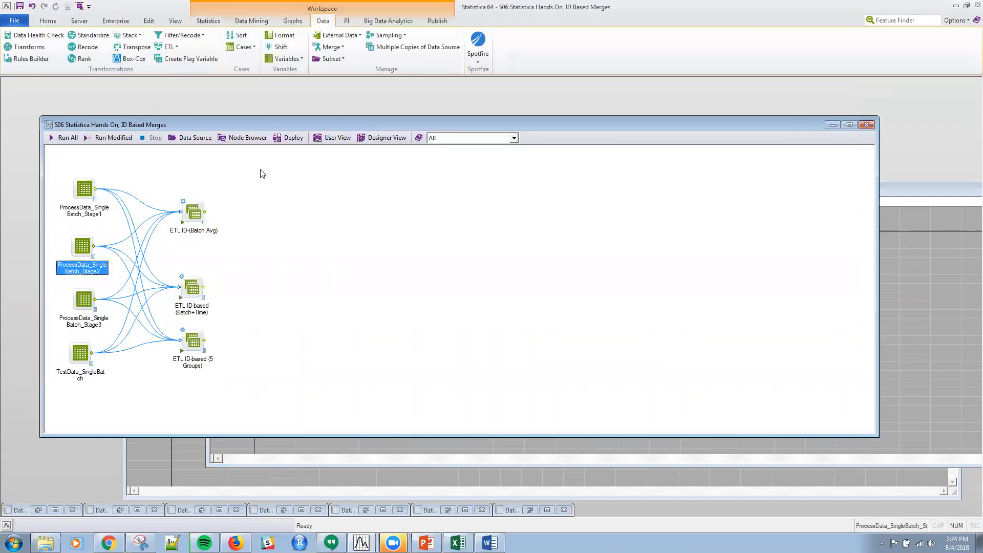
# View the ProcessData_SingleBatch_Stage1 spreadsheet through to its last case, examining the timestamps, and minimize it
pyautogui.doubleClick(97, 203)
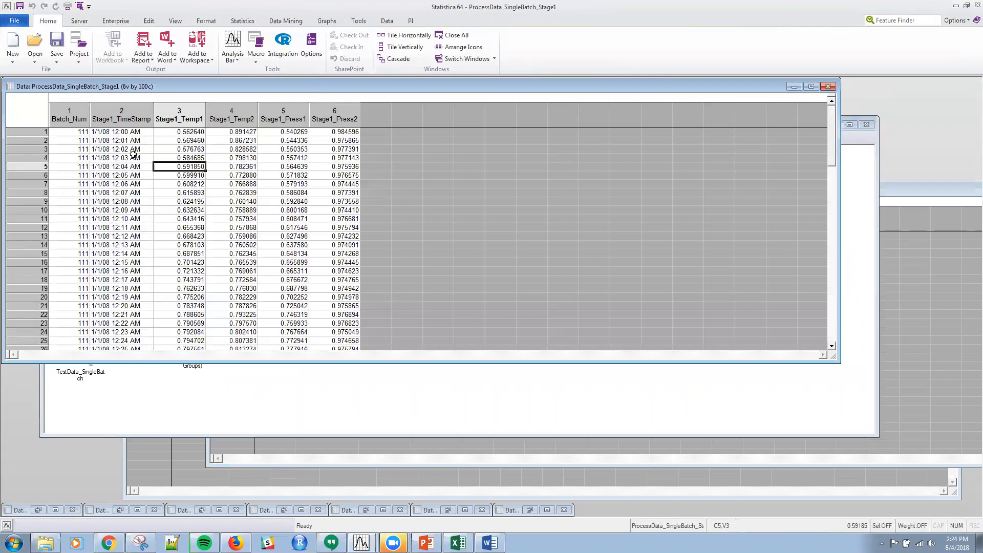
pyautogui.click(133, 133)
pyautogui.scroll(-20, 147, 261)
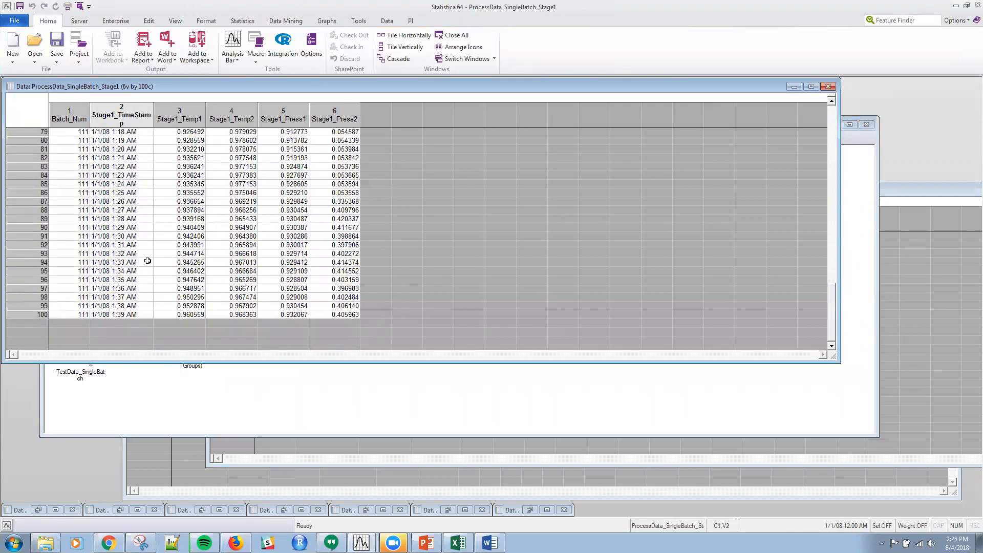
pyautogui.scroll(20, 434, 173)
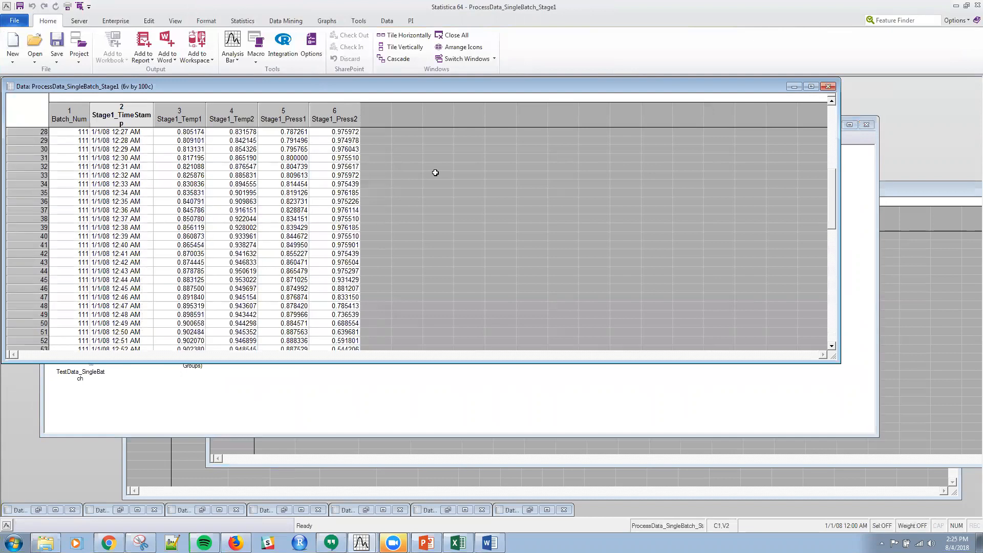
pyautogui.click(793, 87)
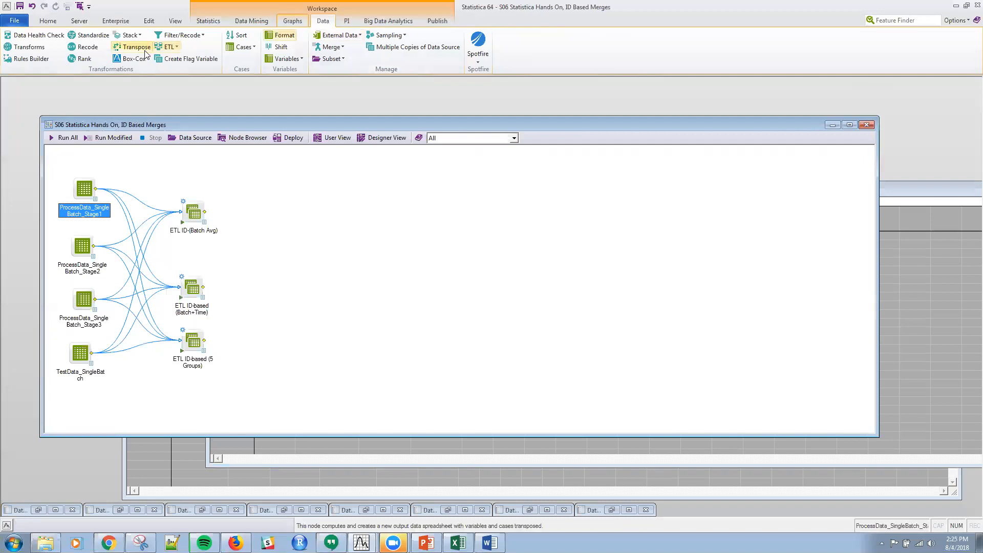
pyautogui.click(177, 47)
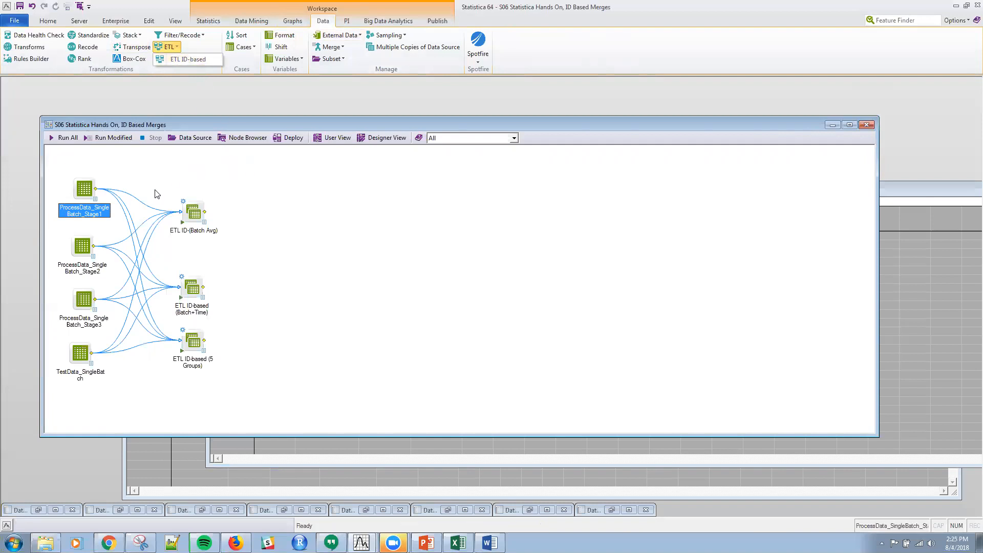
pyautogui.click(227, 179)
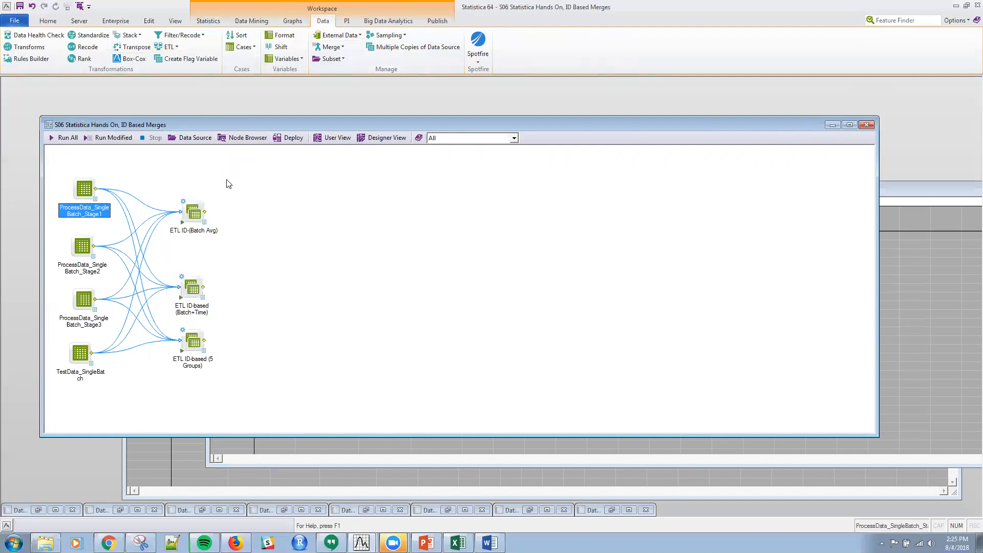
pyautogui.click(227, 179)
# Open the ETL ID-(Batch Avg) node's parameters and review the variable selection for ProcessData_SingleBatch_Stage1
pyautogui.doubleClick(190, 214)
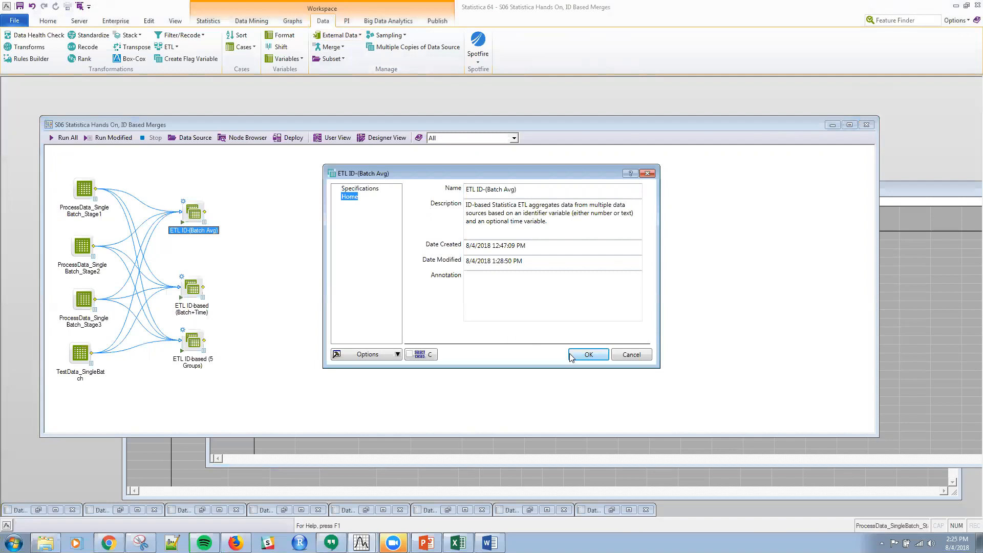
pyautogui.click(348, 187)
pyautogui.click(444, 190)
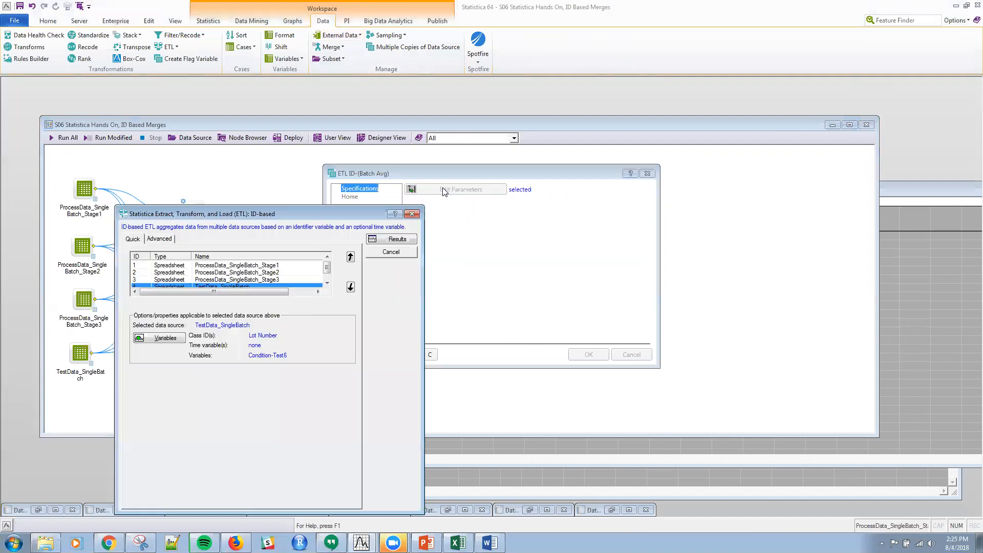
pyautogui.moveTo(309, 215); pyautogui.dragTo(610, 154)
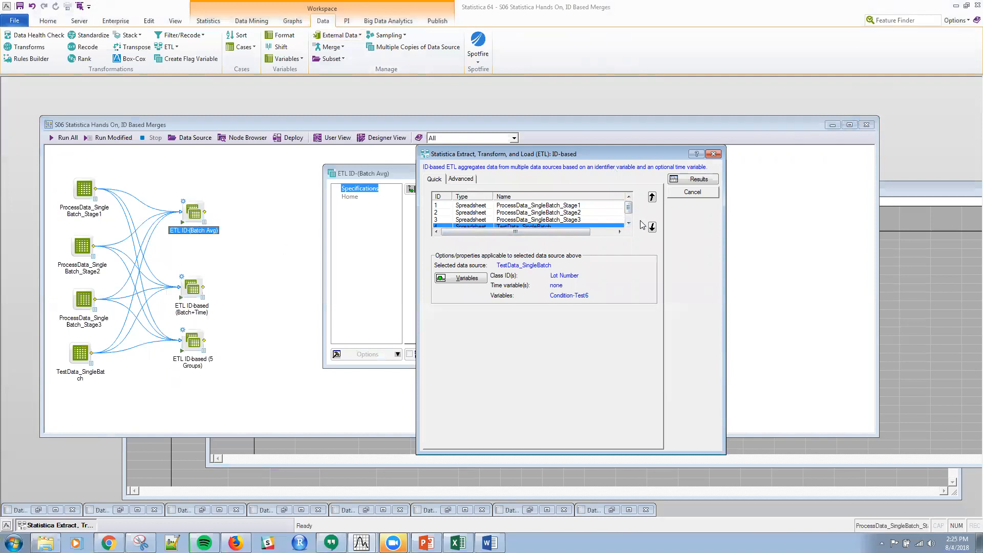
pyautogui.click(536, 205)
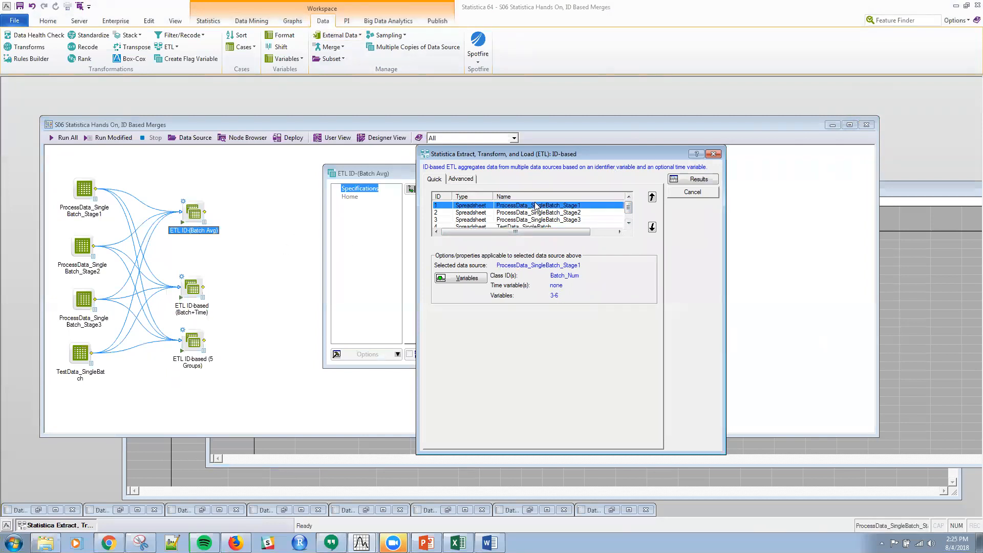
pyautogui.click(462, 278)
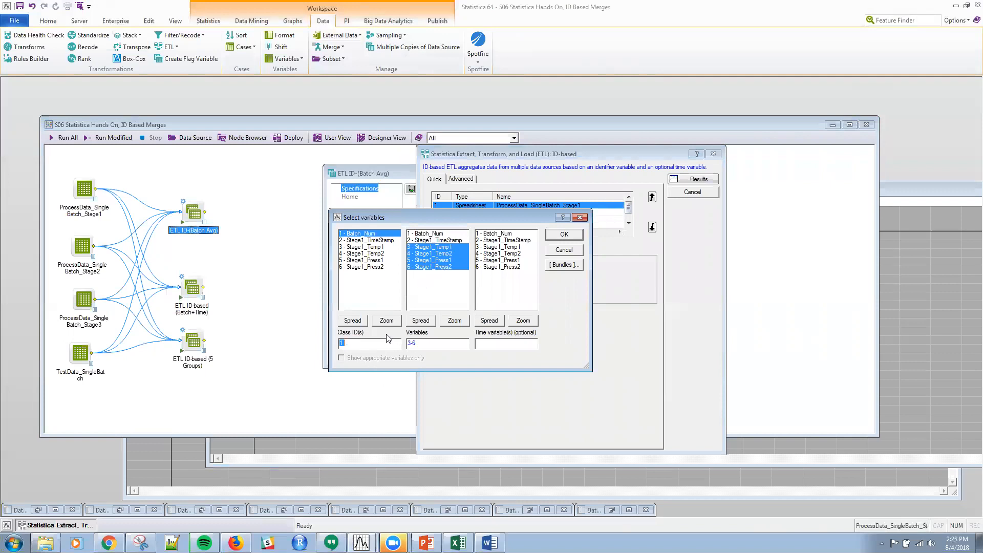
pyautogui.click(570, 234)
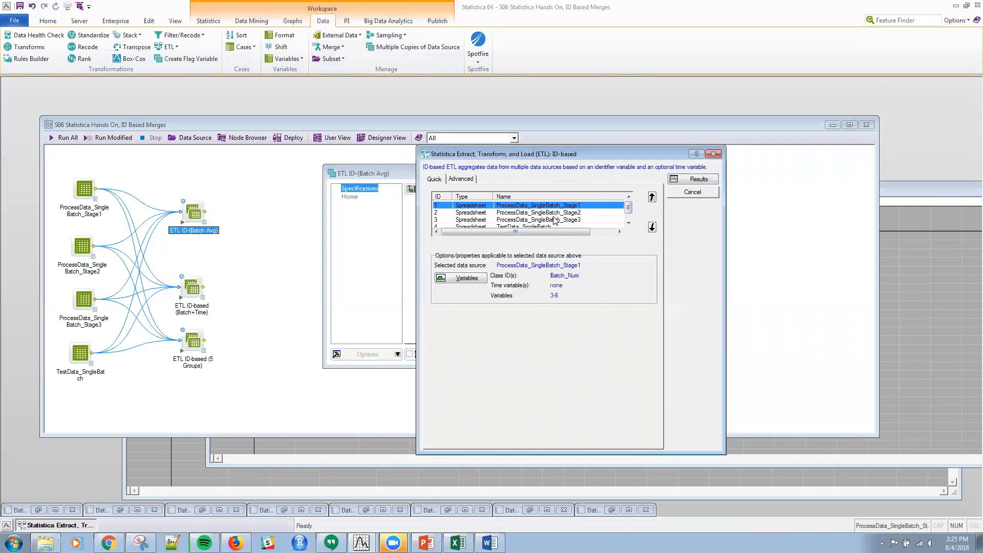
# Review the class ID, time variable and variable settings of the Stage2, Stage3 and TestData_SingleBatch sources
pyautogui.click(538, 214)
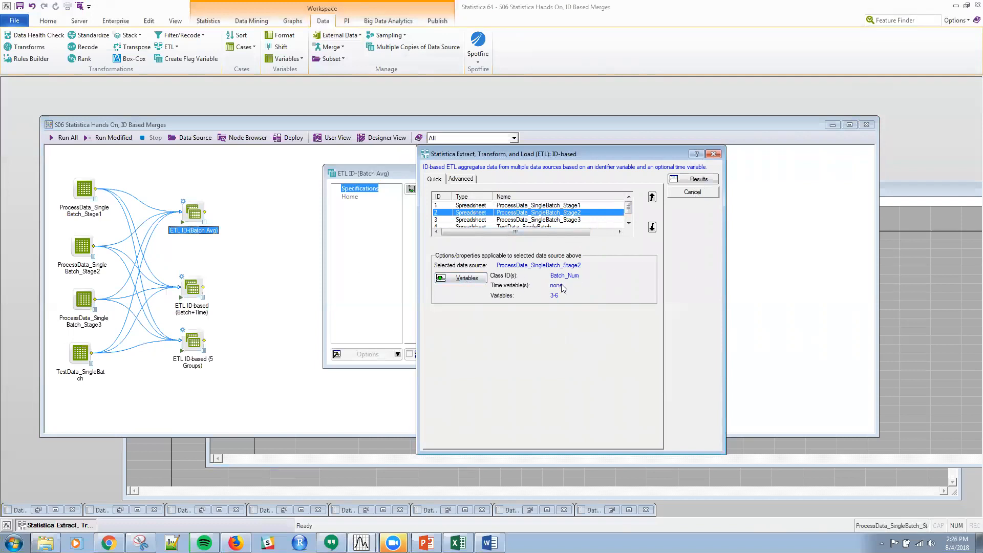
pyautogui.click(572, 220)
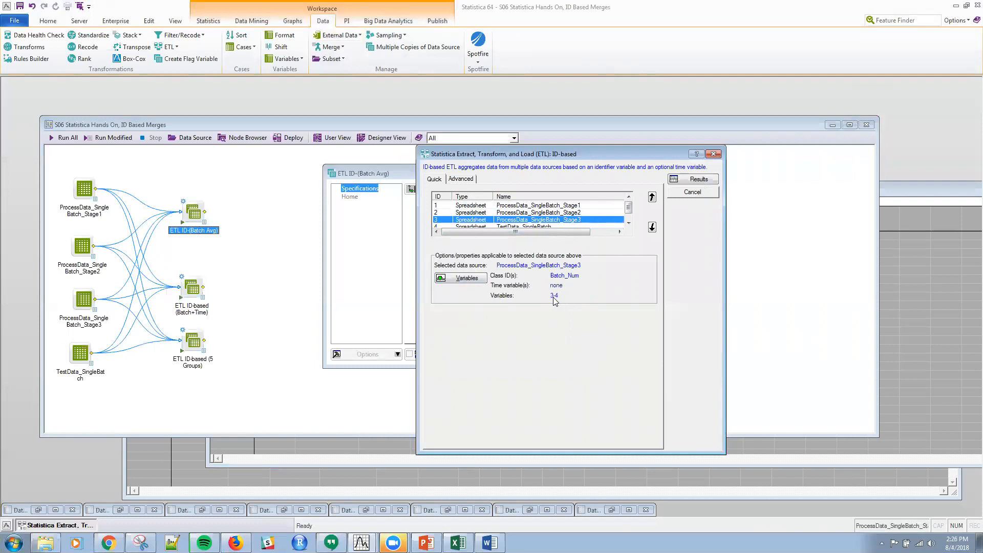
pyautogui.click(629, 223)
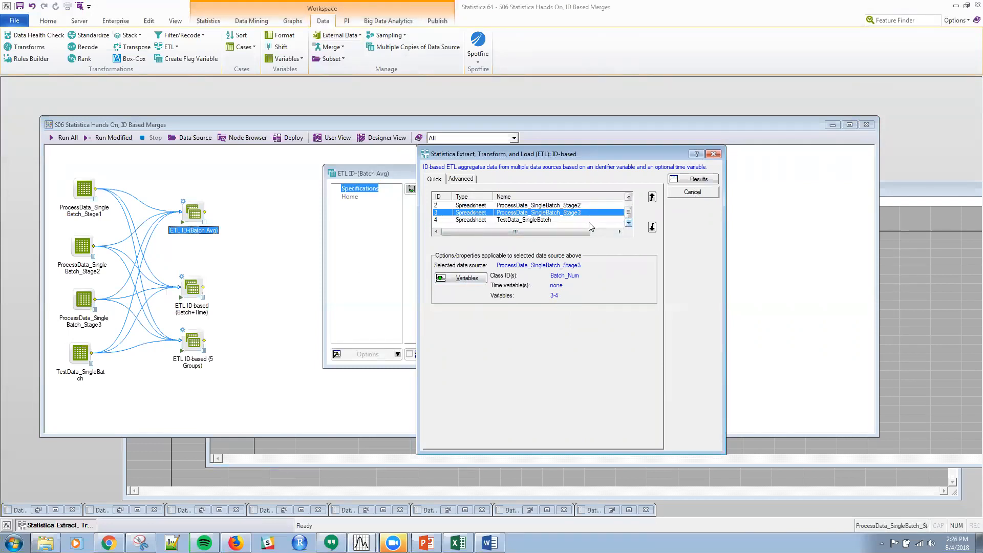
pyautogui.click(547, 221)
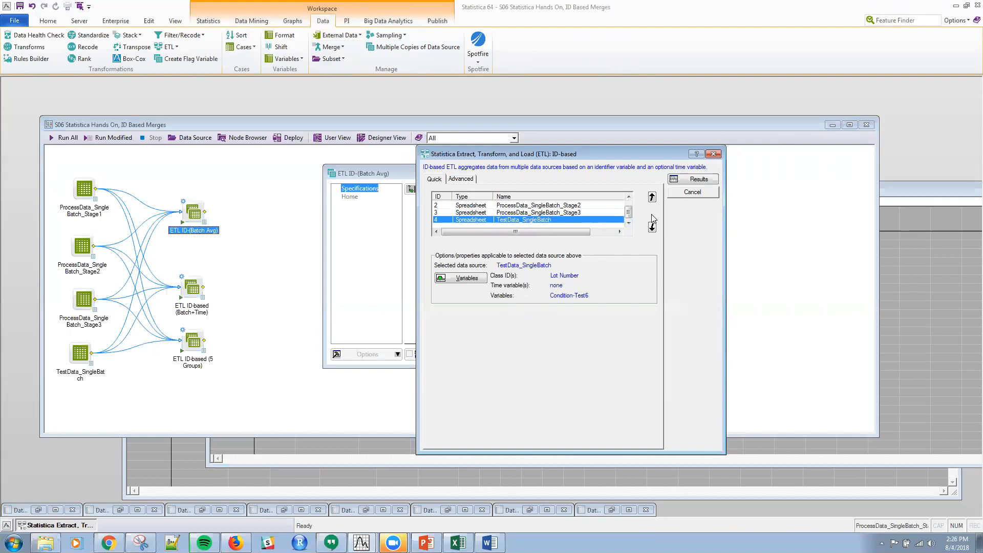
# Accept the Batch Avg merge parameters and run the node to inspect its merged output spreadsheet
pyautogui.click(689, 178)
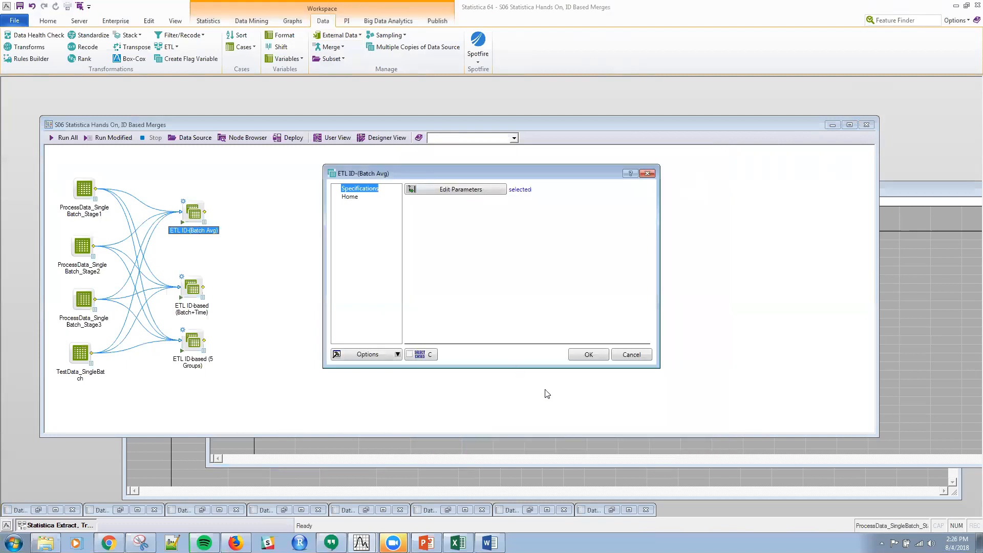
pyautogui.click(589, 355)
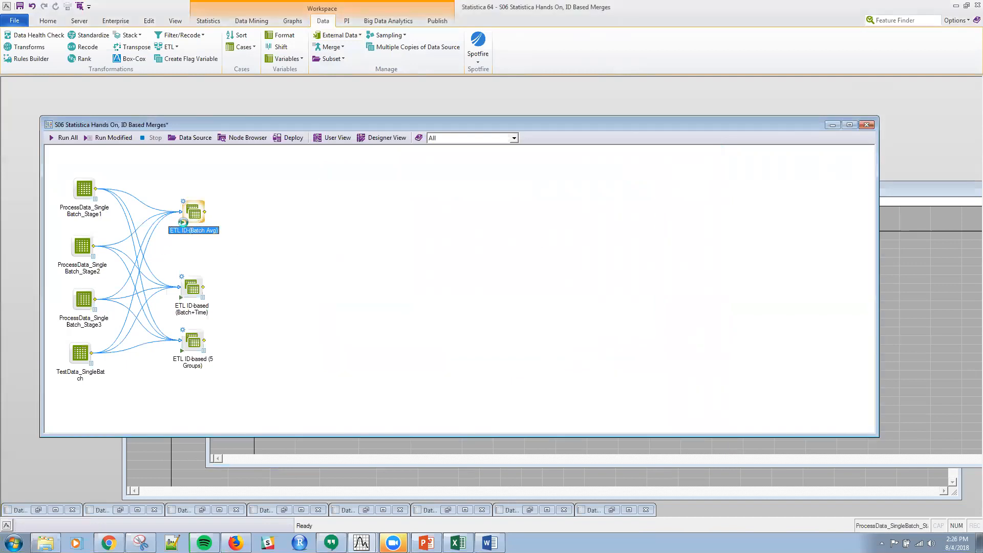
pyautogui.doubleClick(204, 224)
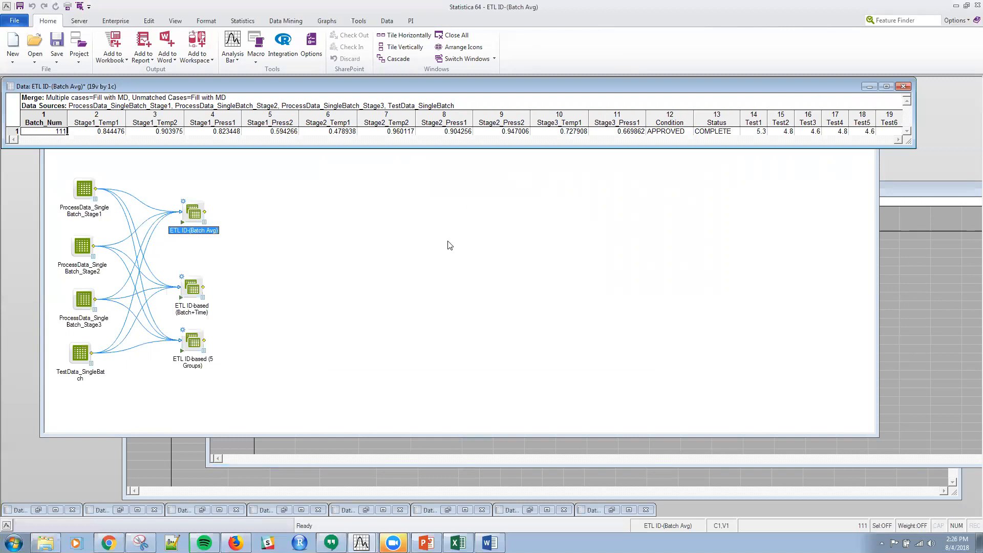
pyautogui.click(870, 87)
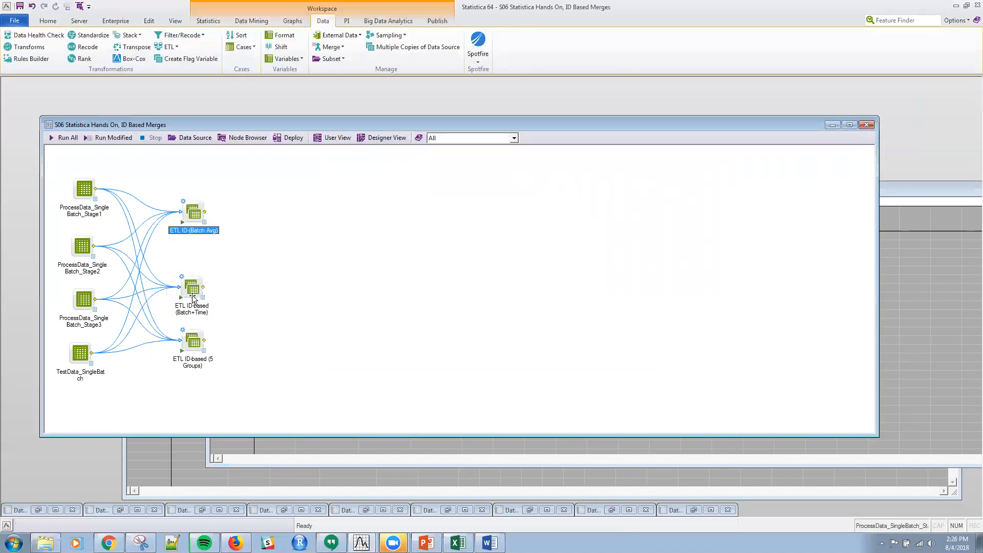
# Open the ETL ID-based (Batch+Time) node's parameters and review the class ID, variables and time variable selected for ProcessData_SingleBatch_Stage1
pyautogui.doubleClick(194, 298)
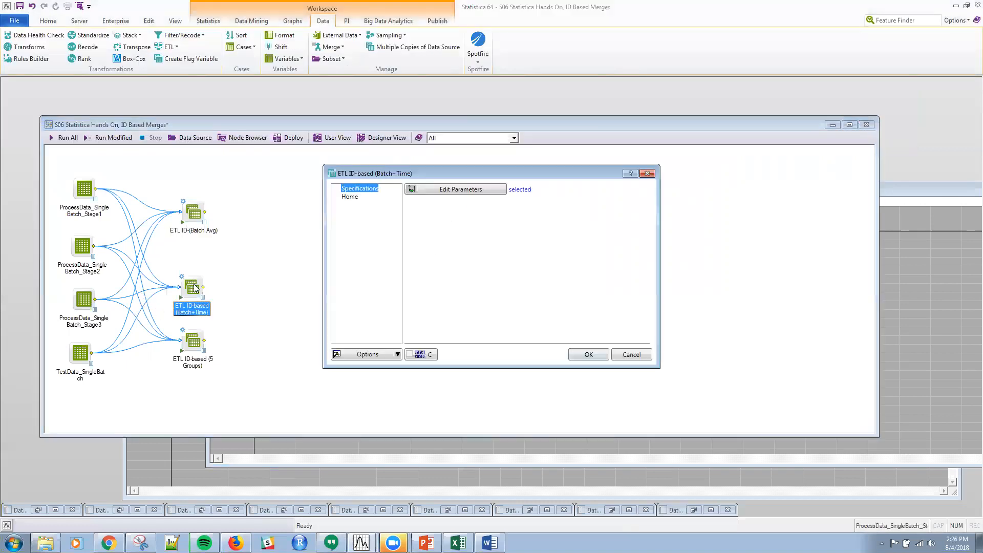
pyautogui.click(450, 189)
pyautogui.click(237, 228)
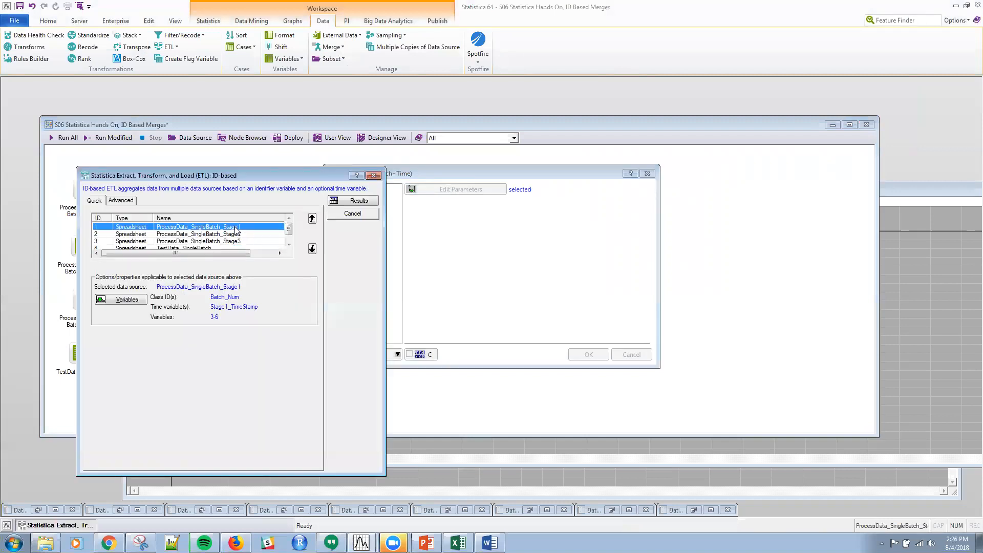
pyautogui.click(133, 299)
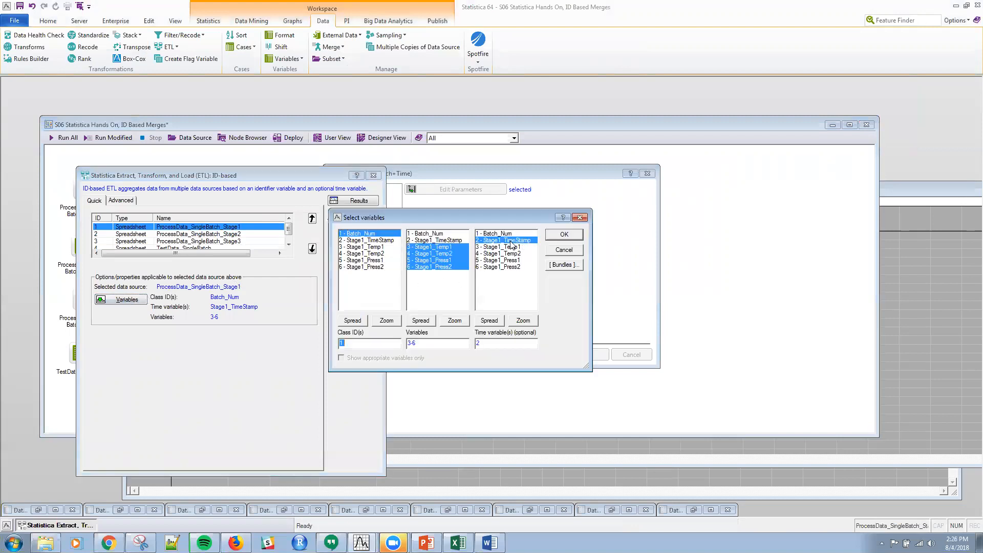
pyautogui.click(564, 235)
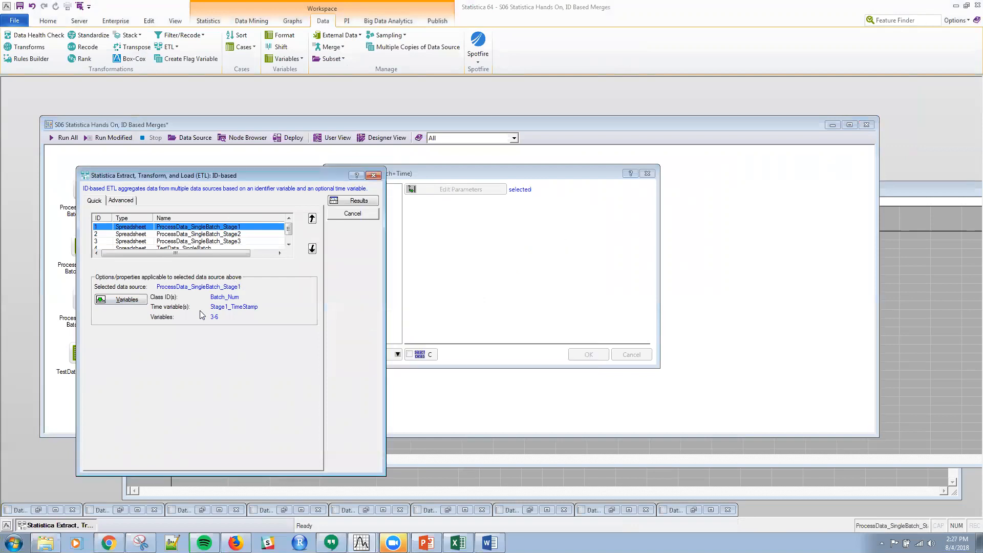
# Examine the advanced merge options, the time variable specs of the Stage1 source and the settings of the Stage2 source
pyautogui.click(123, 202)
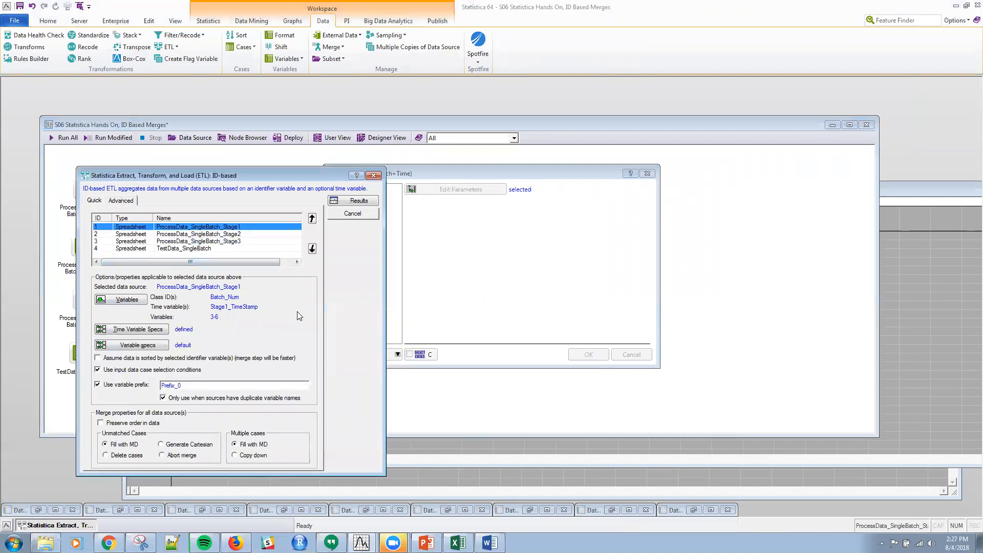
pyautogui.click(147, 333)
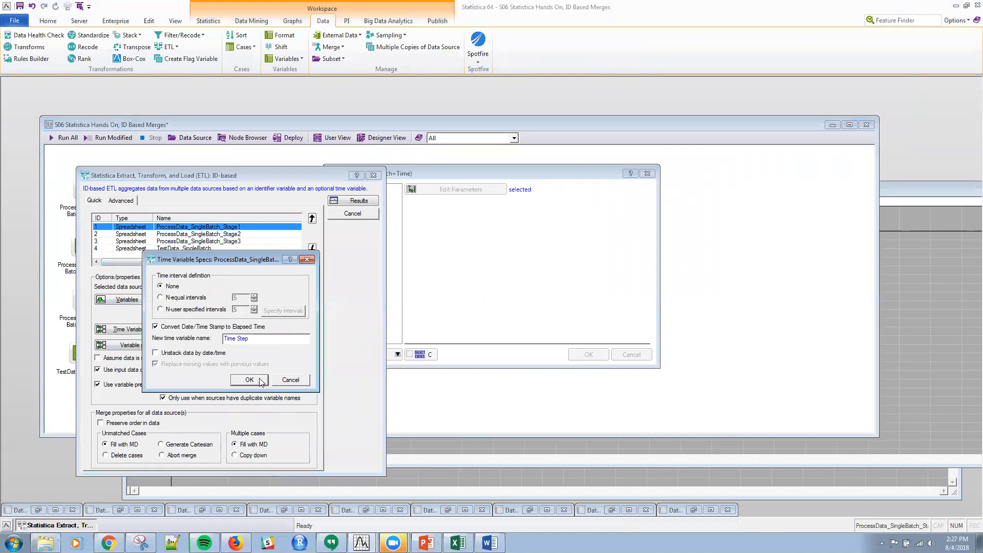
pyautogui.click(291, 381)
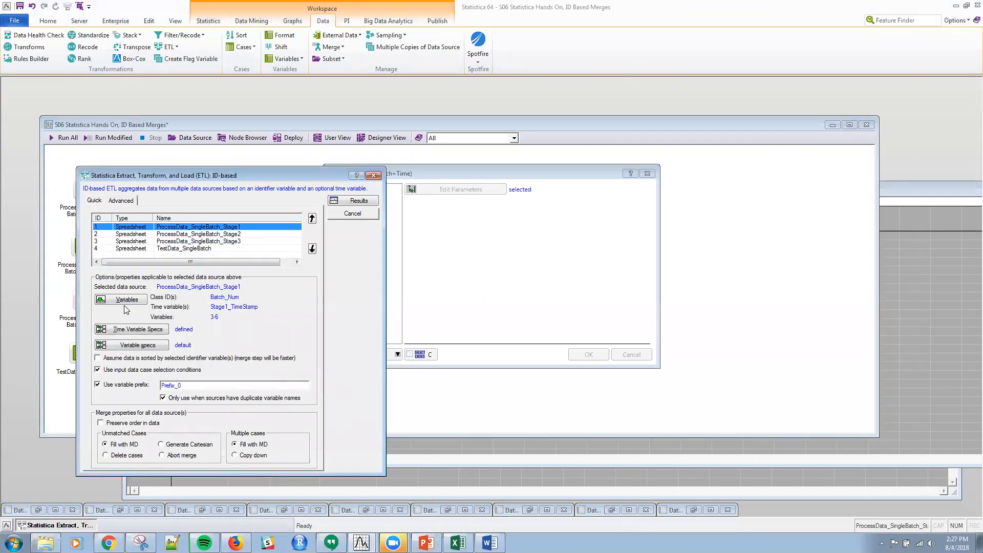
pyautogui.click(188, 235)
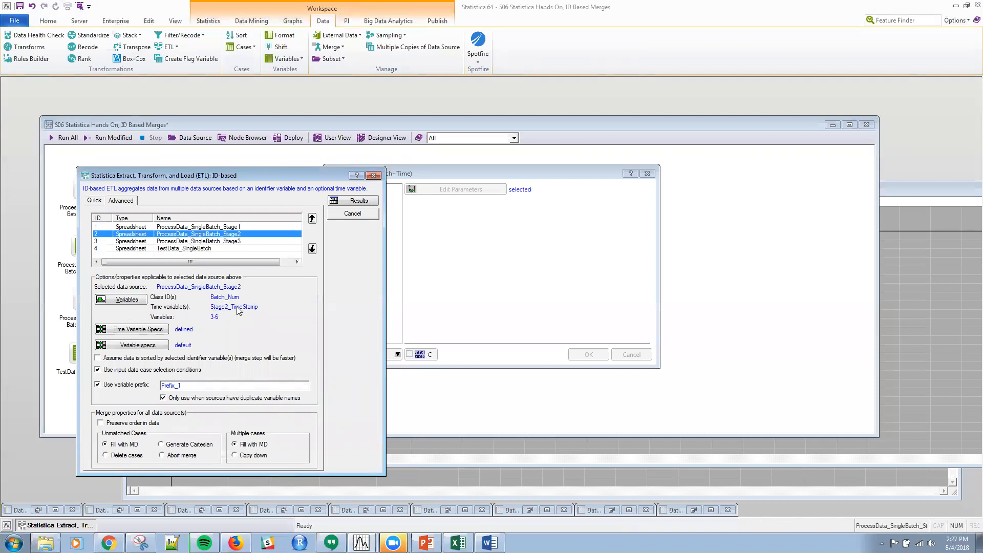
# Check the Stage3 source settings, accept the Batch+Time merge parameters and open the node's merged output spreadsheet
pyautogui.click(214, 241)
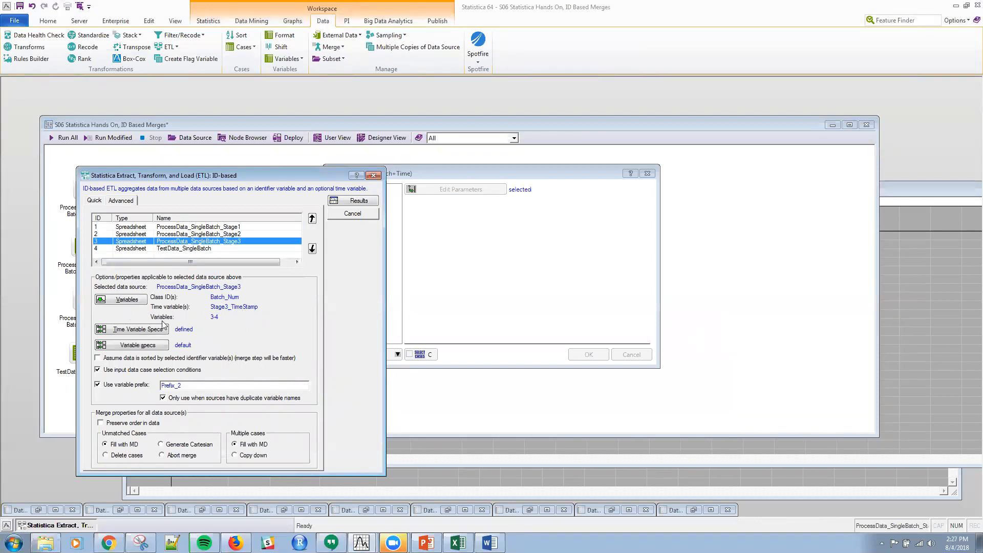
pyautogui.click(345, 201)
pyautogui.click(589, 354)
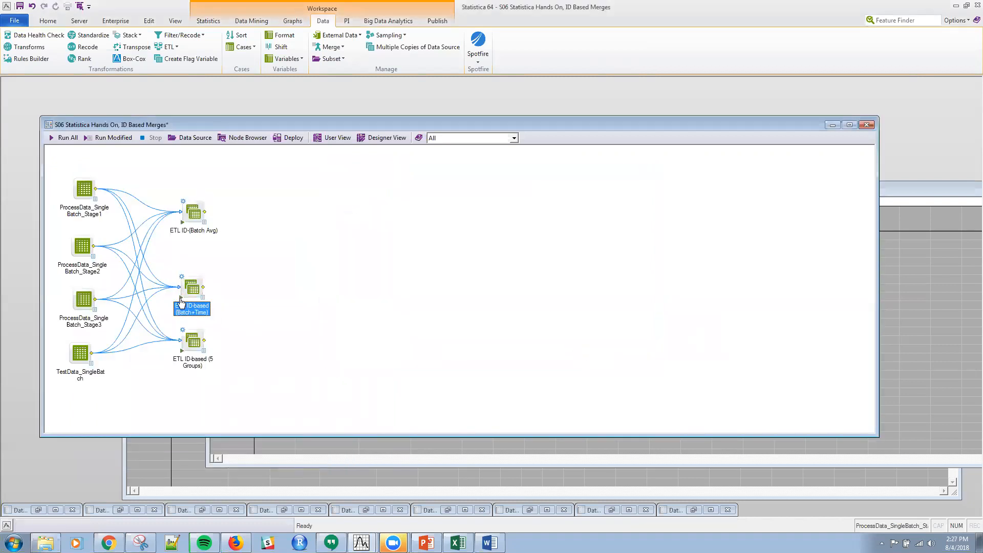
pyautogui.doubleClick(199, 297)
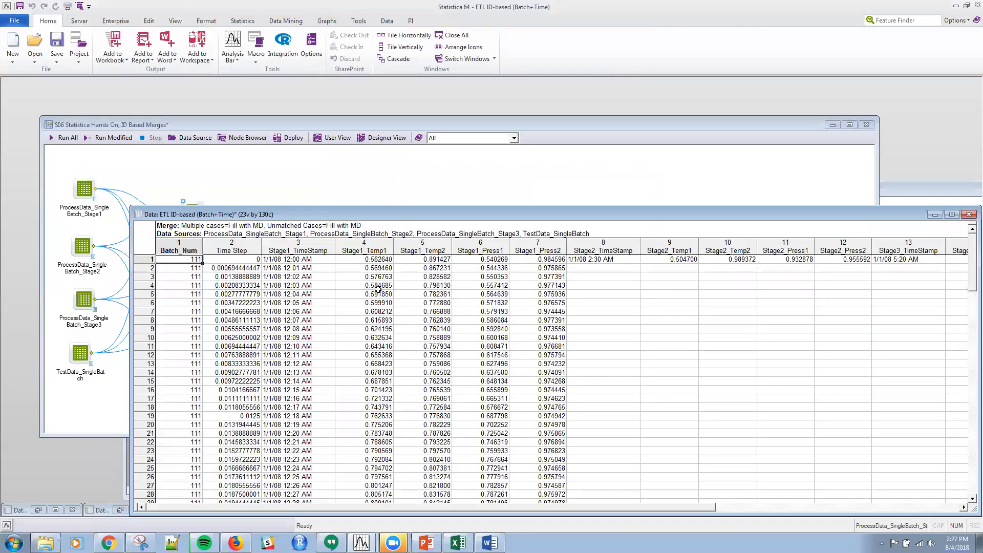
# Reposition the Batch+Time output spreadsheet window so it is fully in view and enlarge it to show more rows
pyautogui.moveTo(510, 217); pyautogui.dragTo(529, 160)
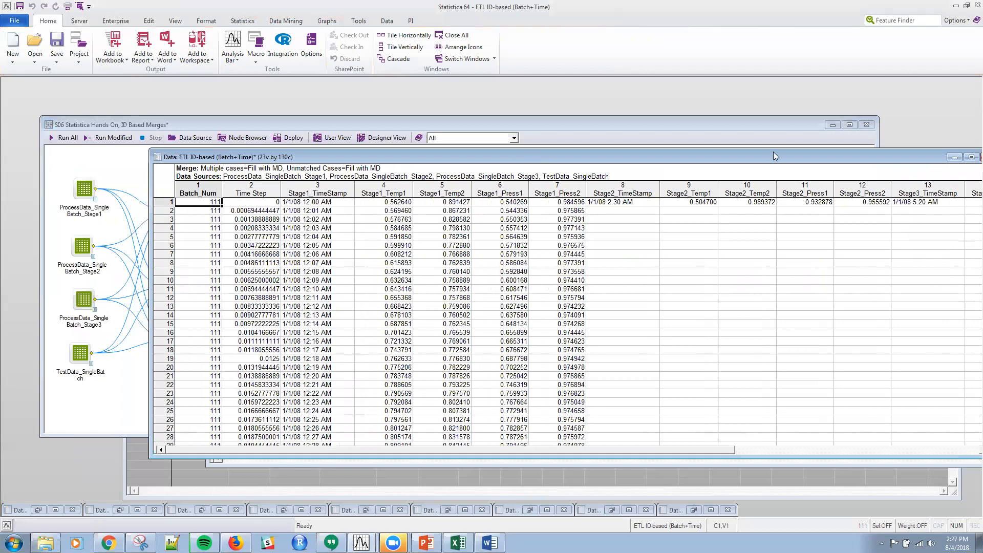
pyautogui.moveTo(768, 159); pyautogui.dragTo(867, 141)
pyautogui.moveTo(553, 138); pyautogui.dragTo(461, 124)
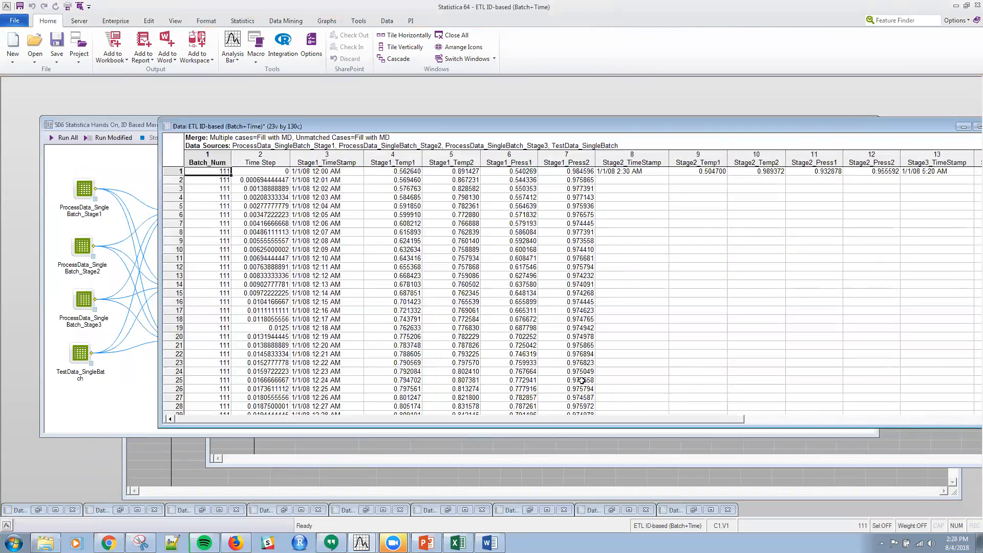
pyautogui.moveTo(665, 419); pyautogui.dragTo(580, 430)
pyautogui.moveTo(511, 130); pyautogui.dragTo(438, 110)
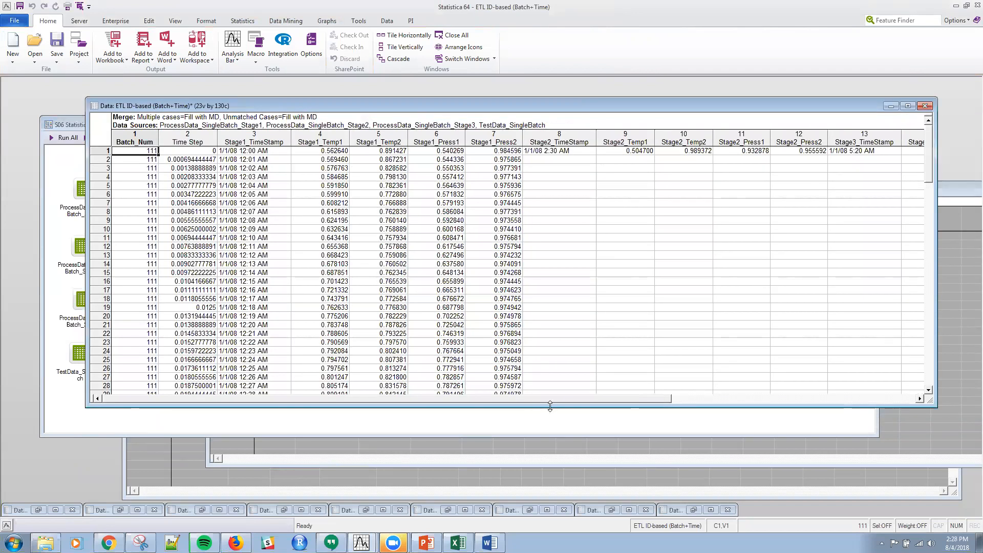
pyautogui.moveTo(550, 406); pyautogui.dragTo(550, 440)
# Examine how the Stage1, Stage2 and Stage3 rows line up by time step throughout the Batch+Time output, and close the spreadsheet
pyautogui.click(429, 203)
pyautogui.scroll(-2, 428, 210)
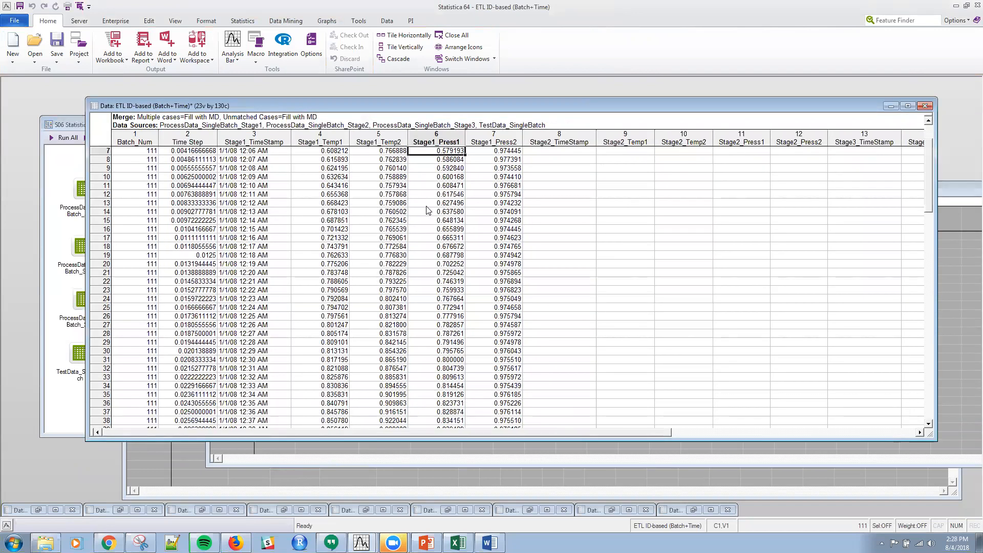
pyautogui.scroll(-2, 428, 210)
pyautogui.scroll(-2, 430, 264)
pyautogui.scroll(-15, 431, 264)
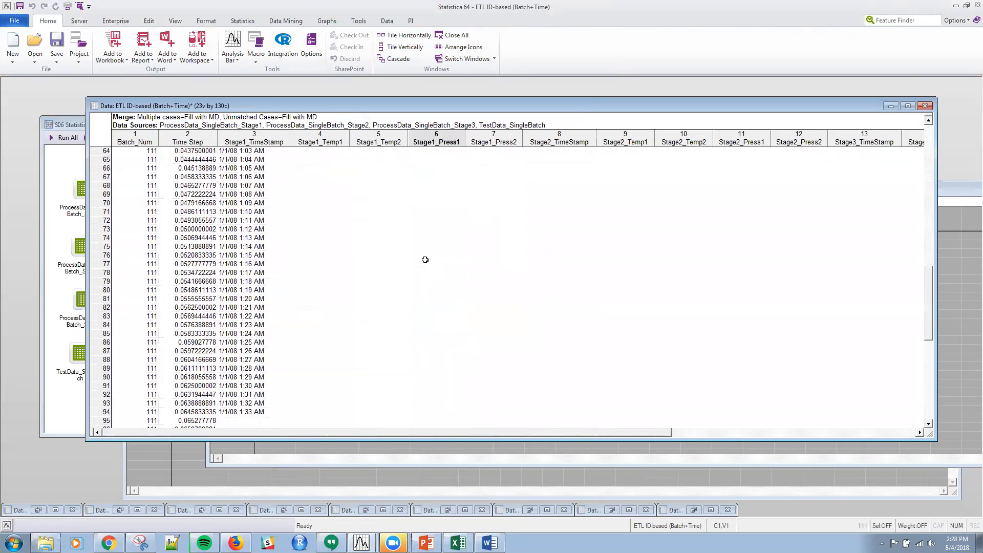
pyautogui.scroll(-5, 425, 260)
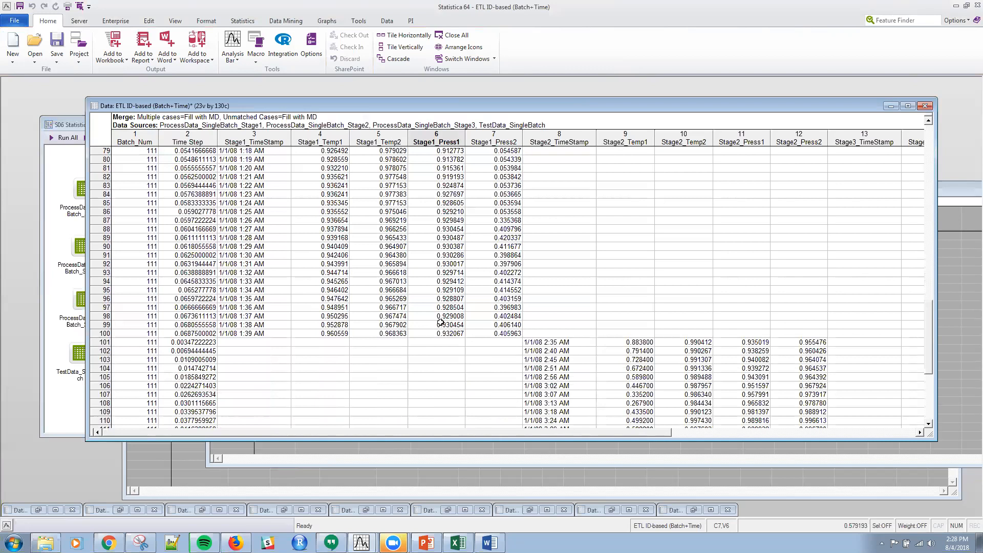
pyautogui.scroll(-5, 441, 323)
pyautogui.scroll(-2, 723, 318)
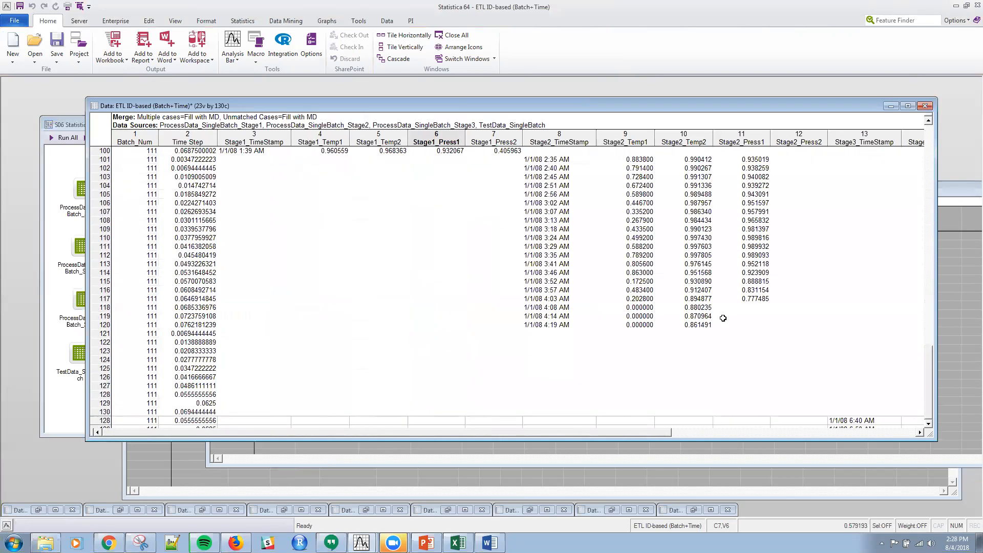
pyautogui.scroll(-1, 724, 319)
pyautogui.moveTo(658, 434); pyautogui.dragTo(602, 449)
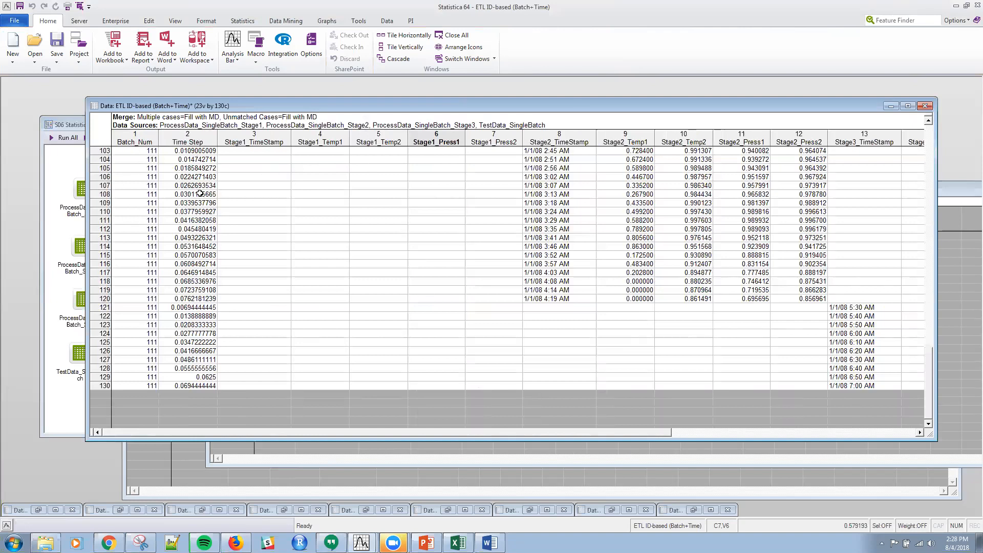
pyautogui.click(925, 107)
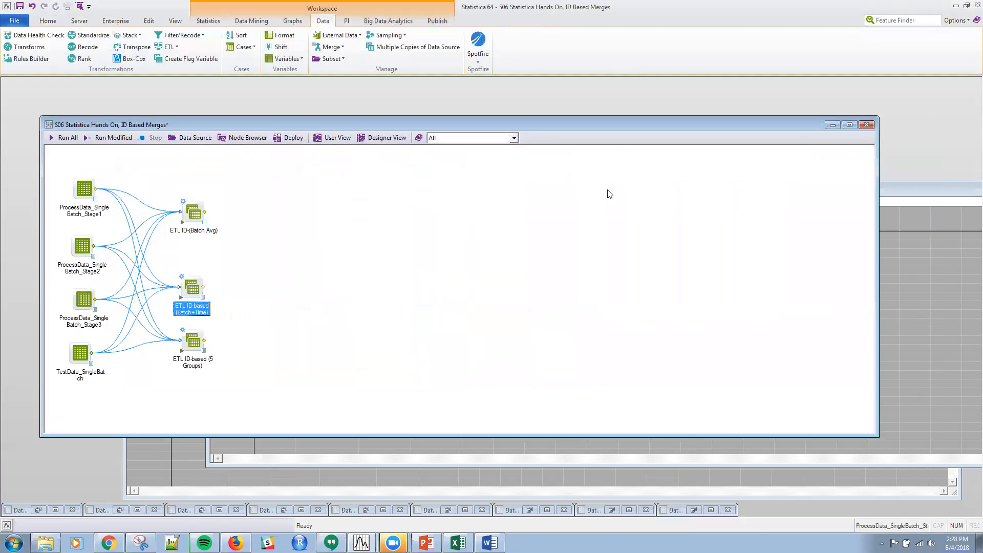
# Open the ETL ID-based (5 Groups) node's parameters and review the class ID, variables and time variable selected for TestData_SingleBatch
pyautogui.doubleClick(188, 338)
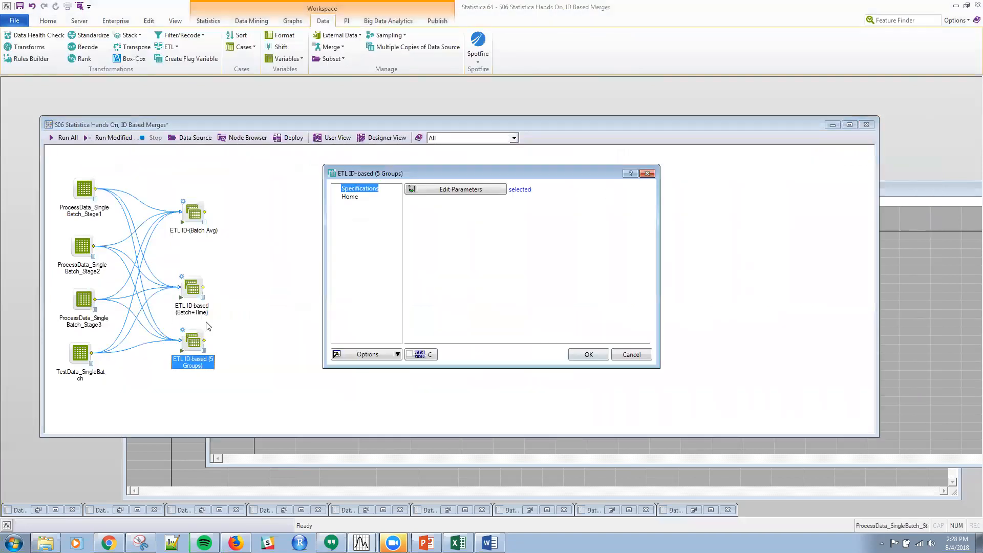
pyautogui.click(468, 189)
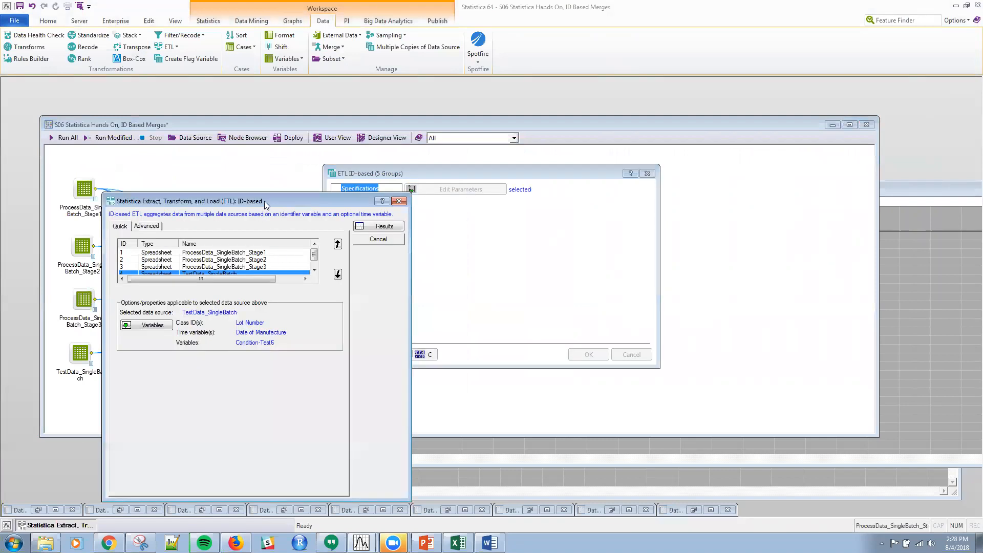
pyautogui.moveTo(265, 201); pyautogui.dragTo(518, 143)
pyautogui.click(405, 268)
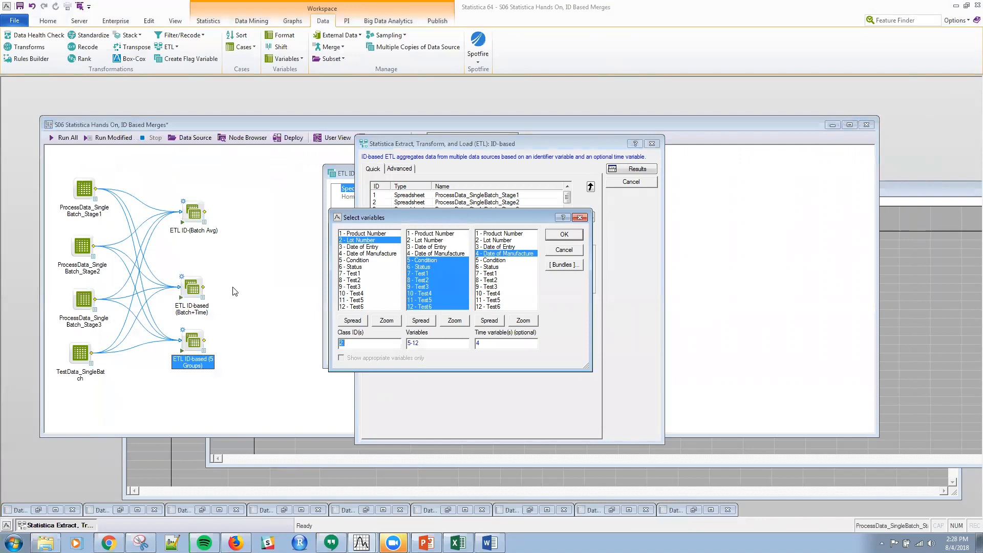
pyautogui.click(563, 251)
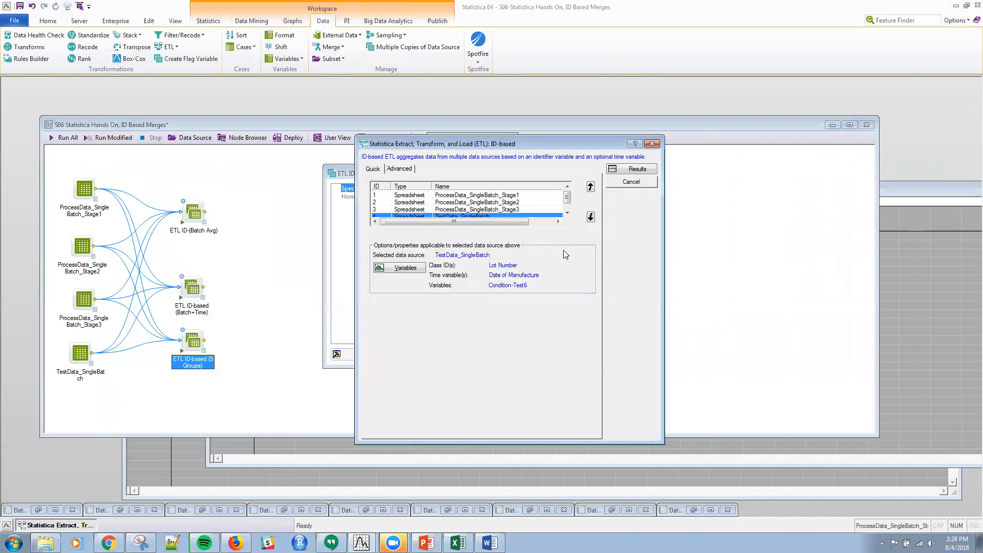
# Review the advanced merge options and the time interval definition in the time variable specs of TestData_SingleBatch
pyautogui.click(408, 172)
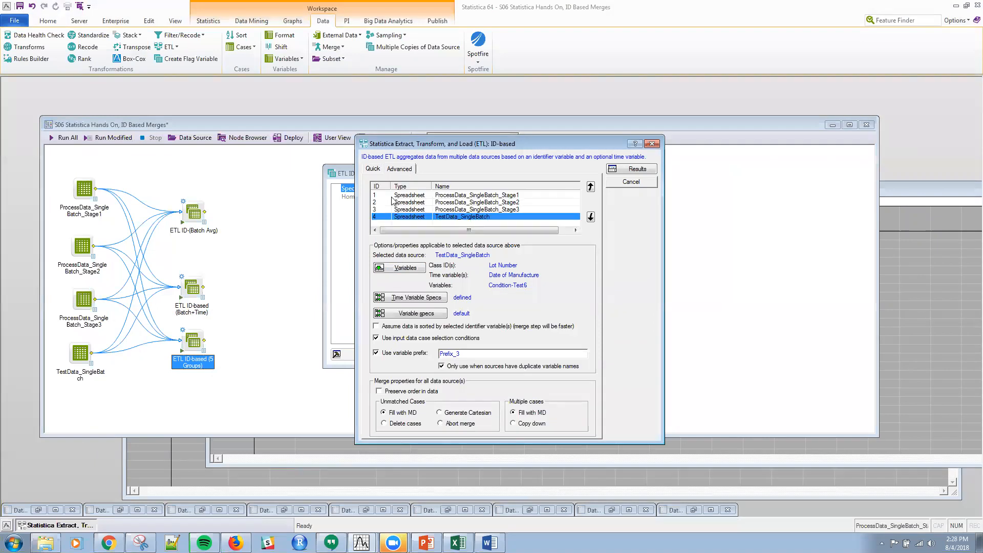
pyautogui.click(410, 300)
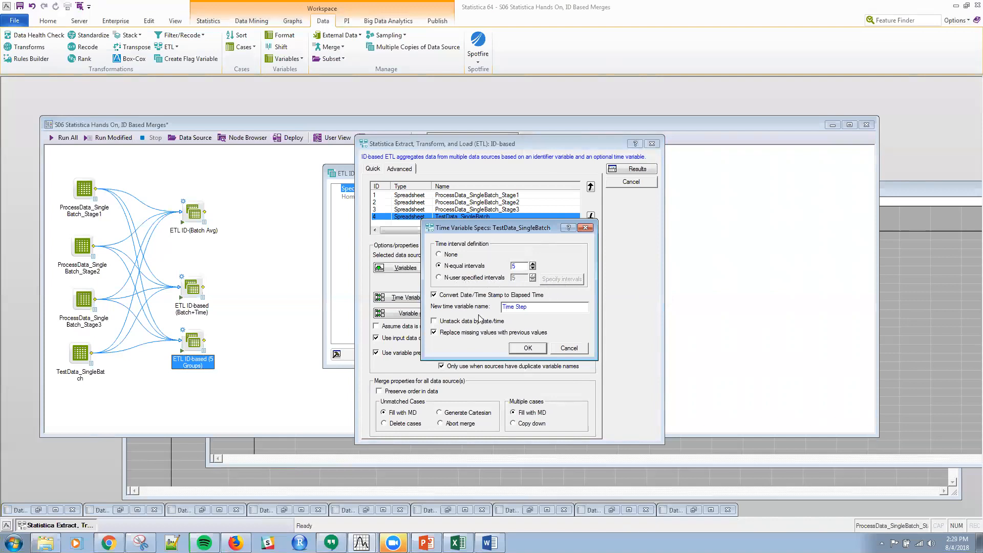
pyautogui.click(578, 347)
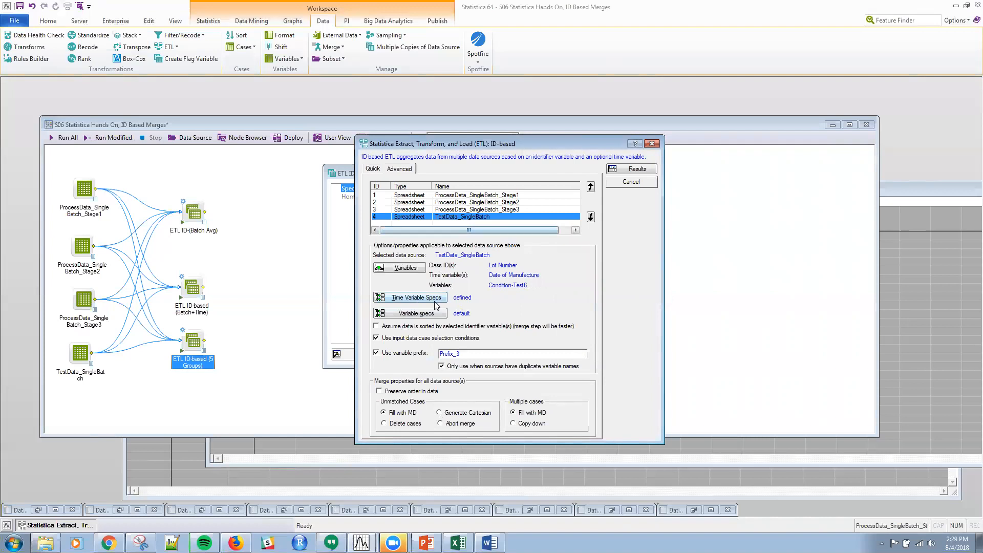
# Review the time variable specs of the Stage3 and Stage1 sources and the settings of the Stage2 source
pyautogui.click(488, 211)
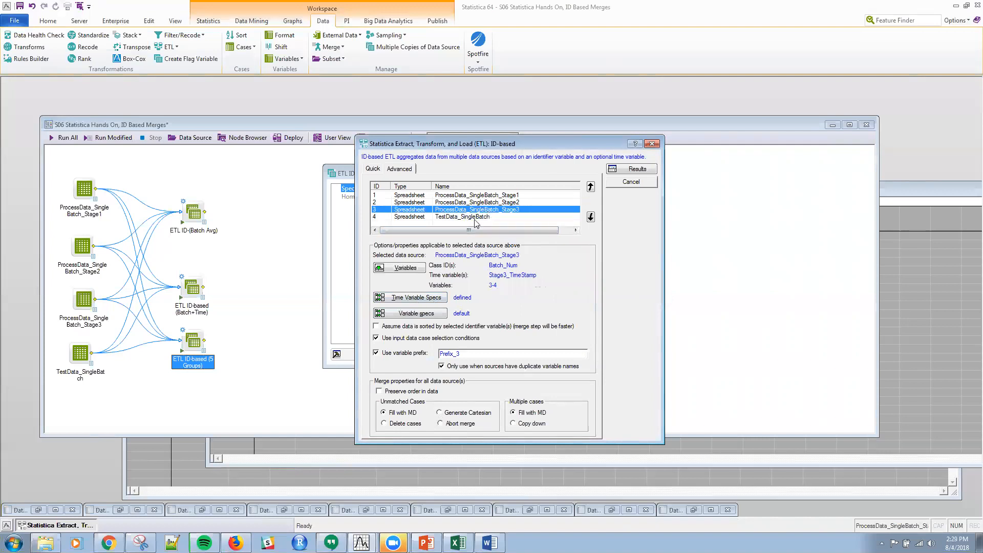
pyautogui.click(413, 301)
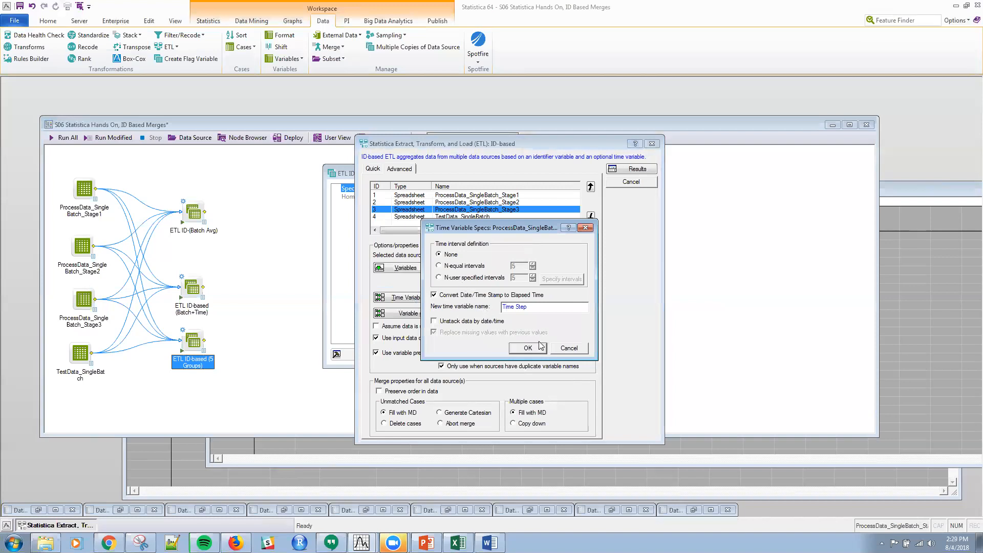
pyautogui.click(578, 348)
pyautogui.click(415, 203)
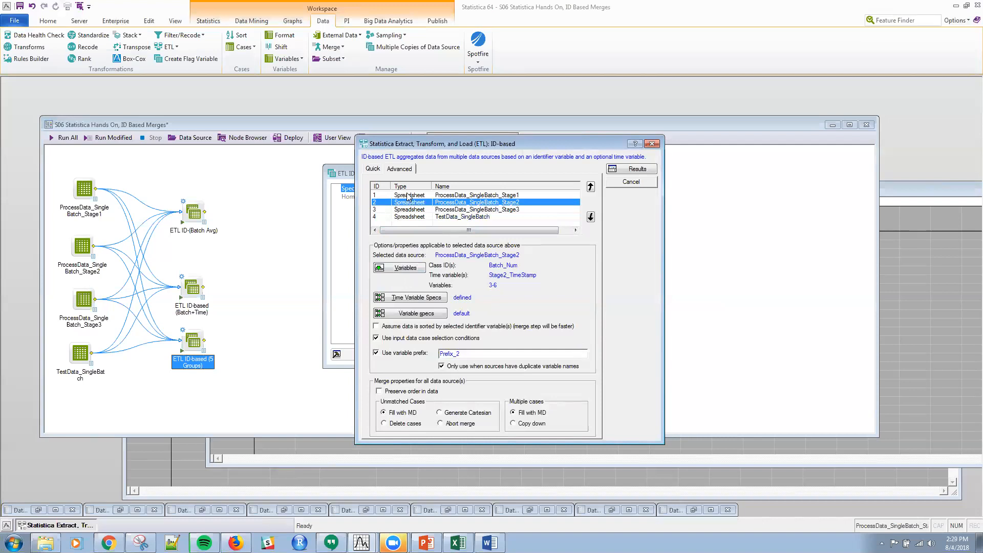
pyautogui.click(410, 195)
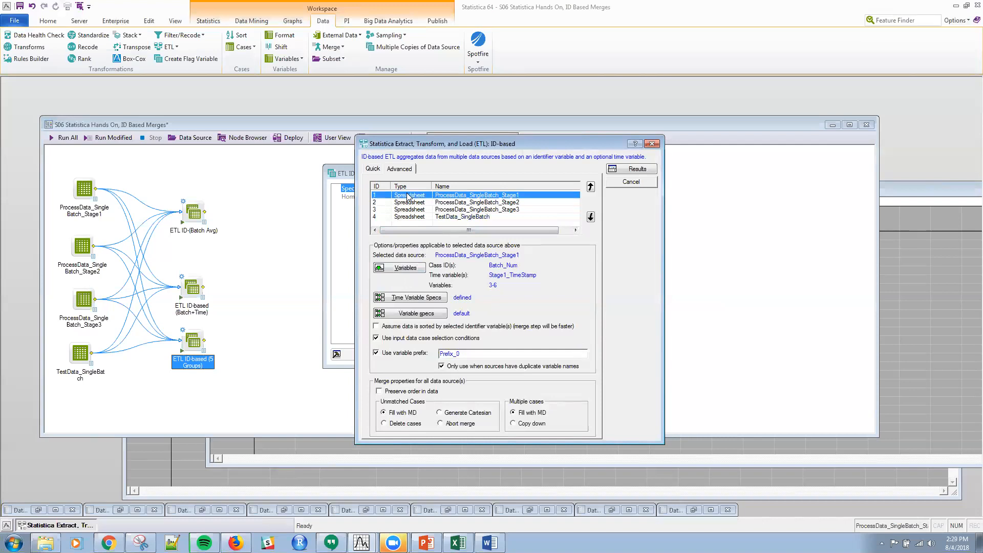
pyautogui.click(408, 298)
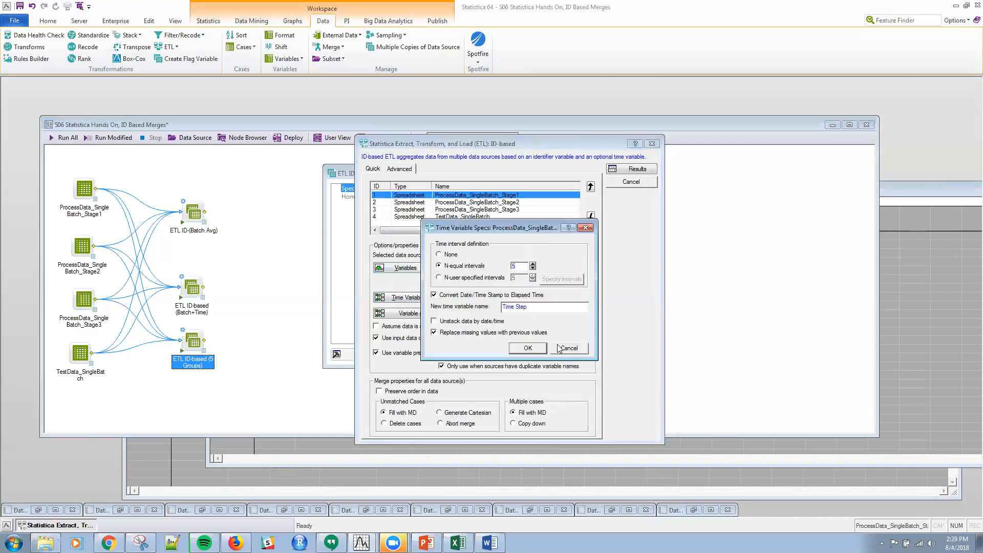
pyautogui.click(528, 349)
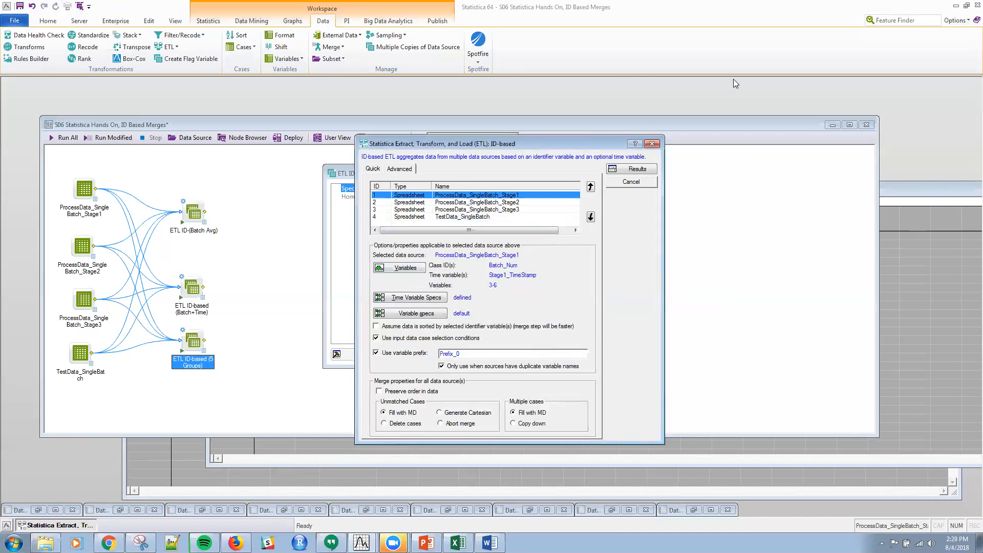
# Examine the TestData_SingleBatch variable specifications and the aggregation statistics available for Test1, leaving them unmodified
pyautogui.click(544, 215)
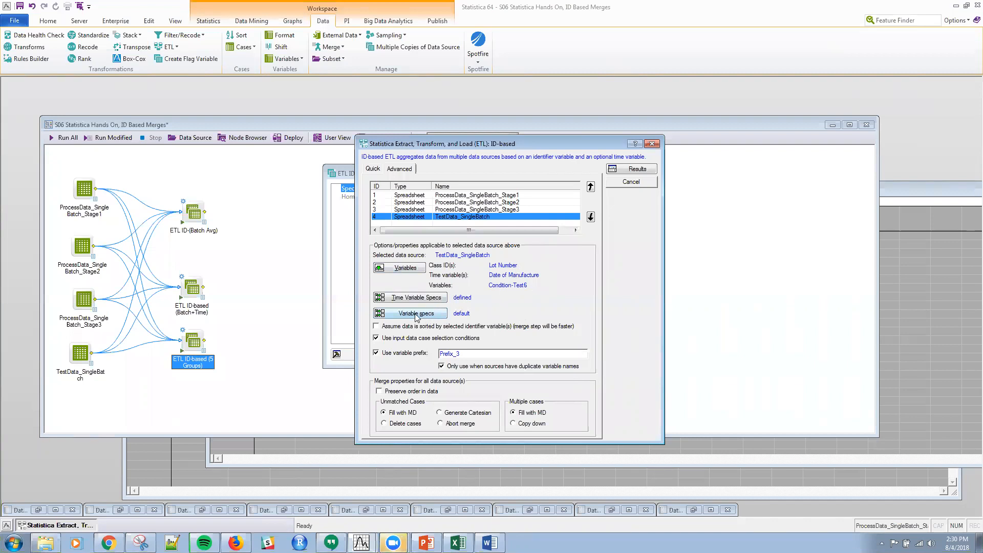
pyautogui.click(432, 312)
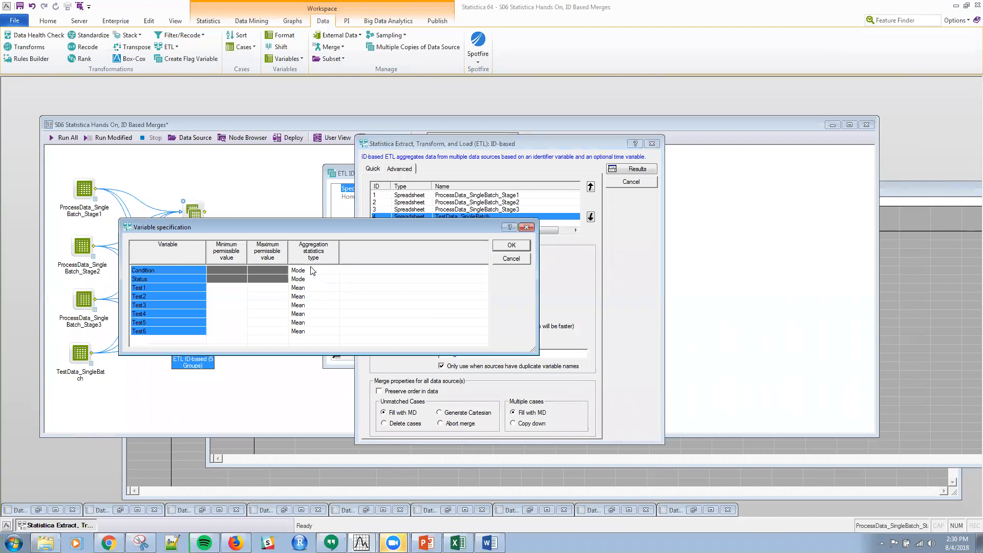
pyautogui.click(308, 289)
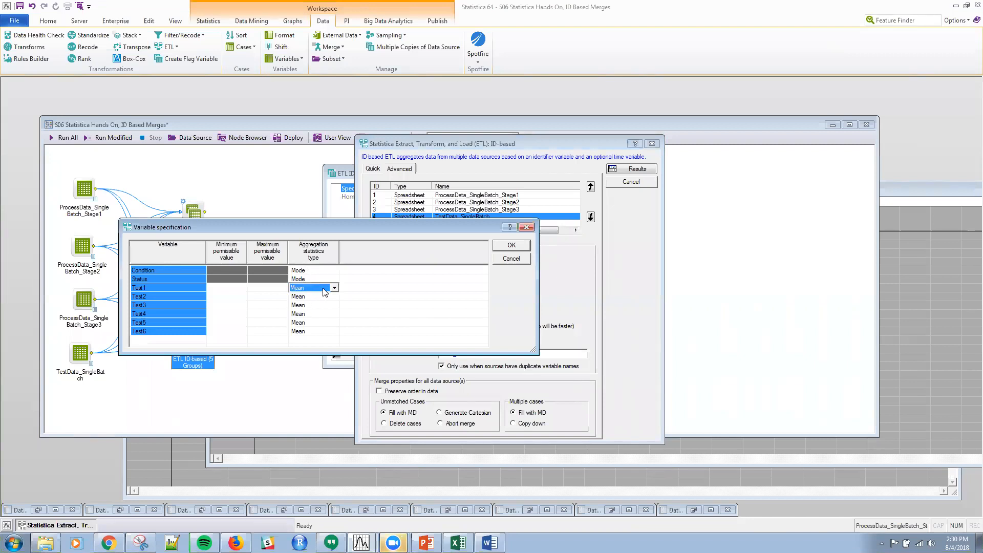
pyautogui.click(334, 288)
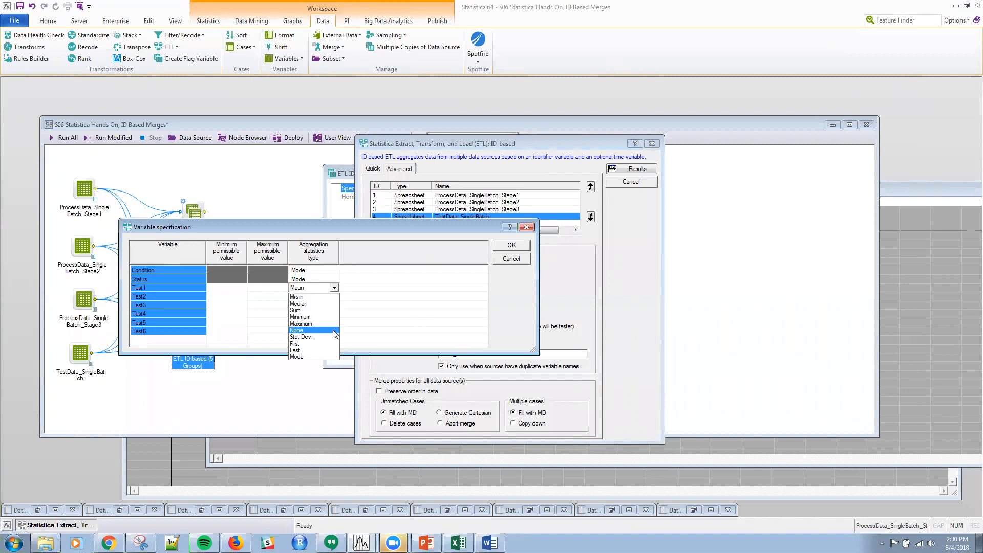
pyautogui.click(336, 288)
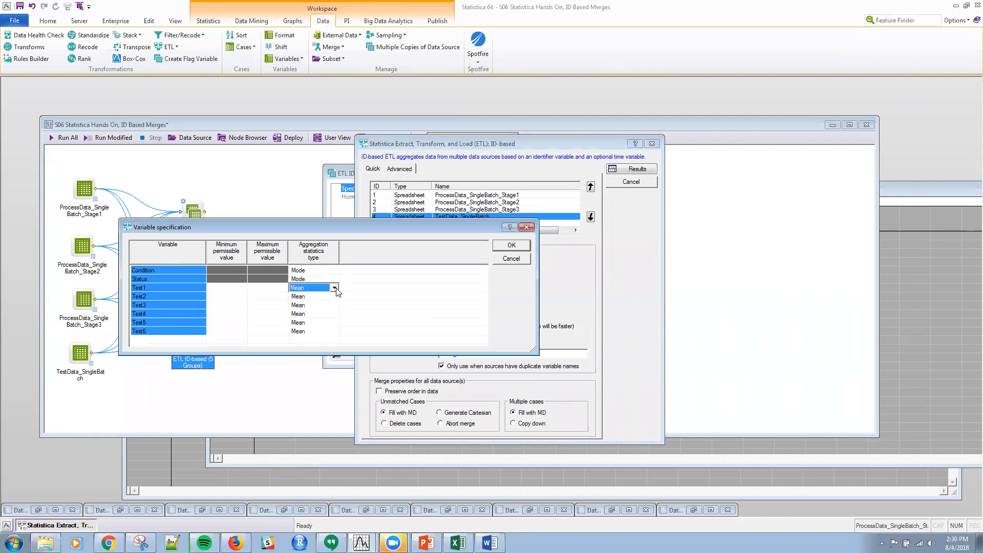
pyautogui.click(512, 258)
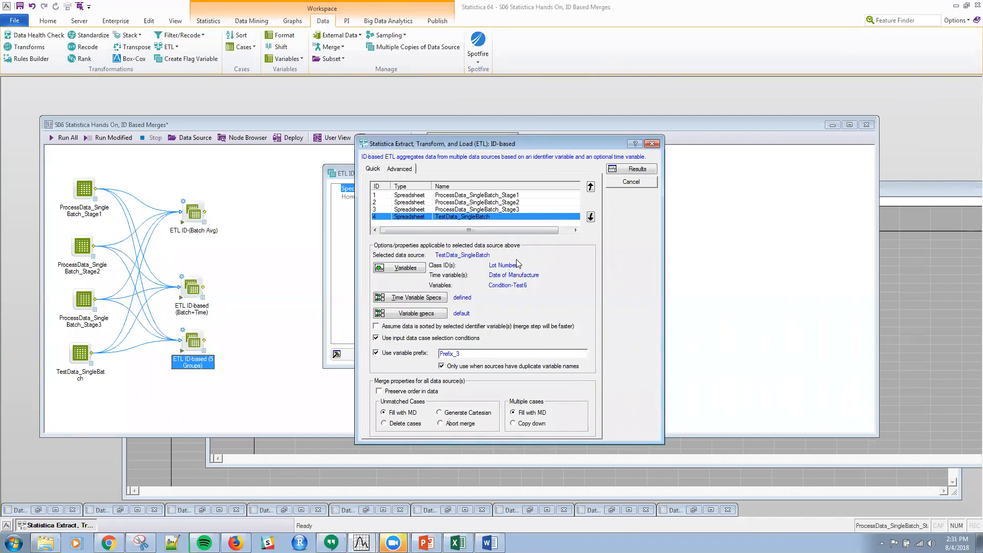
# Accept the 5 Groups merge parameters and open the node's merged output spreadsheet
pyautogui.click(639, 168)
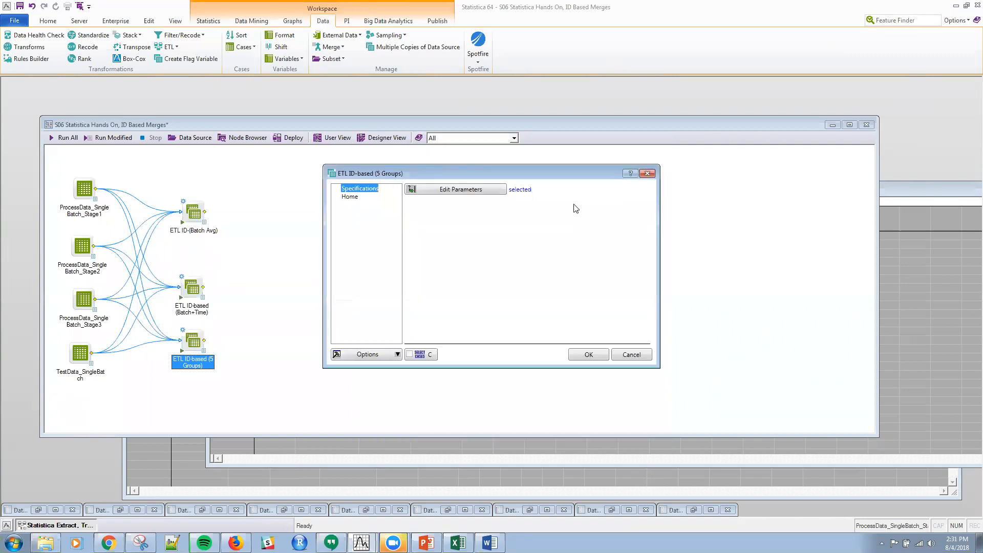
pyautogui.click(590, 355)
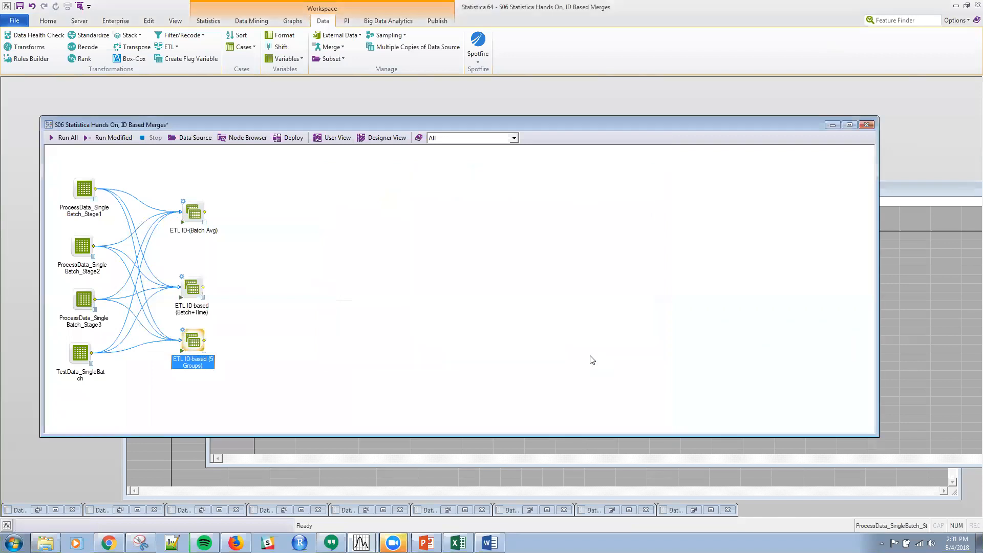
pyautogui.doubleClick(203, 355)
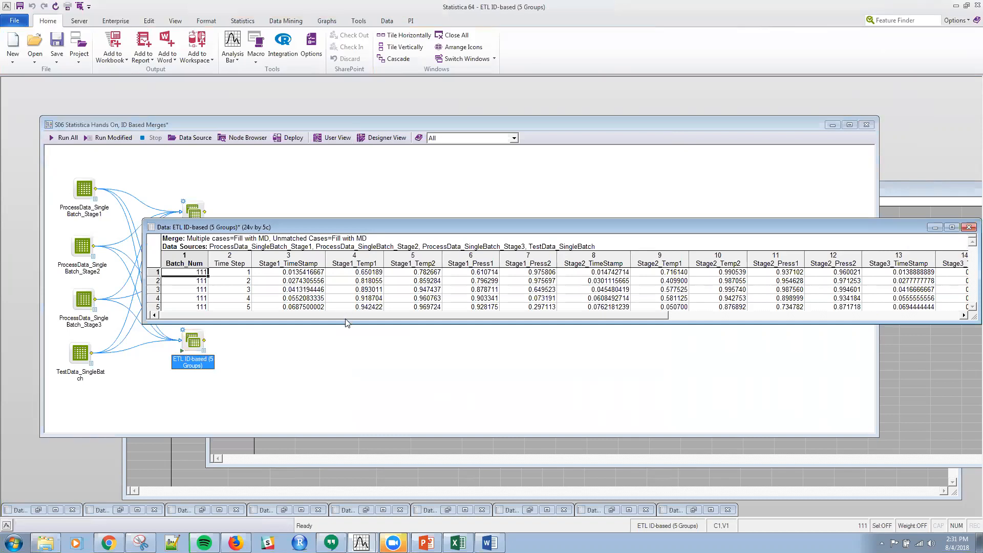
# Examine the stage and test data columns of the 5 Groups output, and switch to the PowerPoint presentation
pyautogui.moveTo(345, 321); pyautogui.dragTo(500, 326)
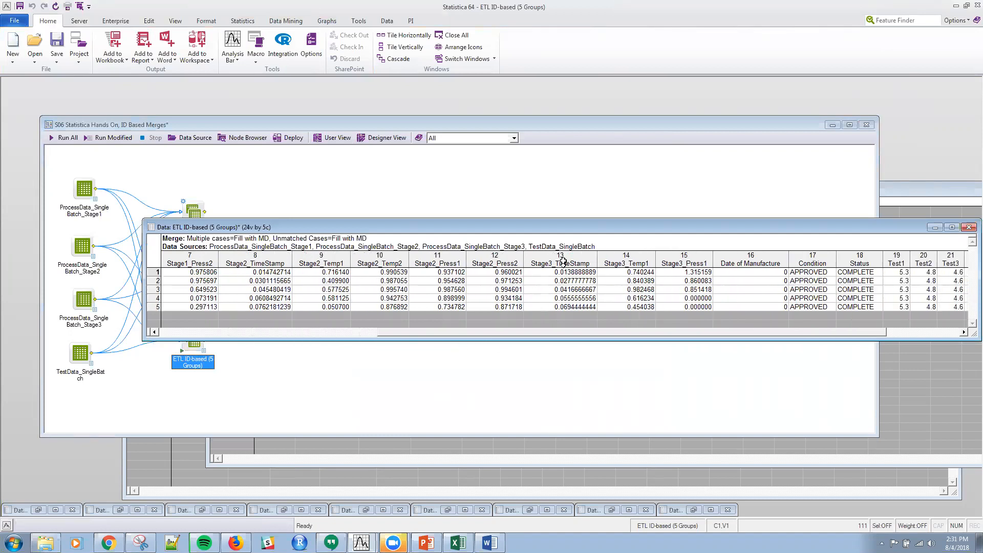
pyautogui.moveTo(560, 332); pyautogui.dragTo(303, 340)
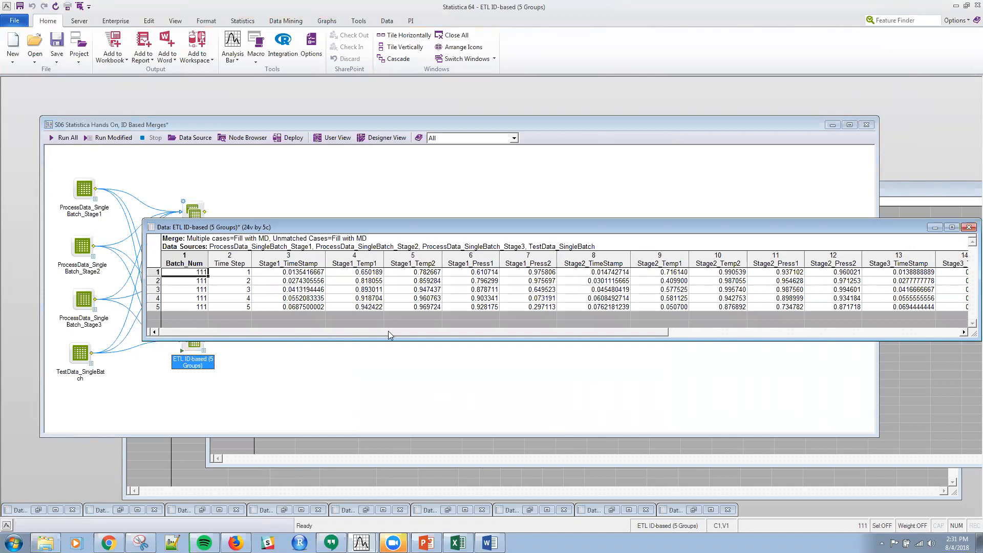
pyautogui.moveTo(394, 331); pyautogui.dragTo(385, 351)
pyautogui.moveTo(335, 334); pyautogui.dragTo(308, 337)
pyautogui.click(435, 544)
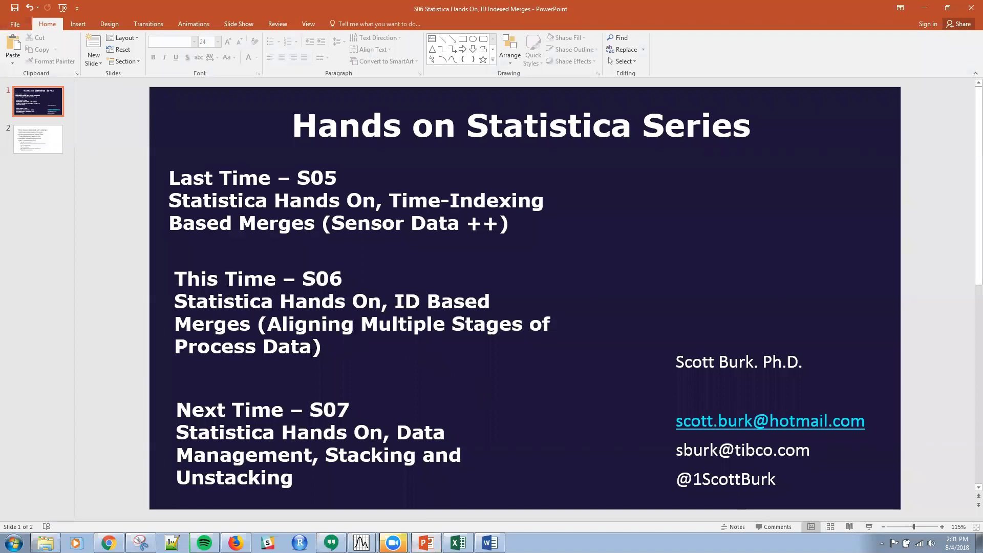